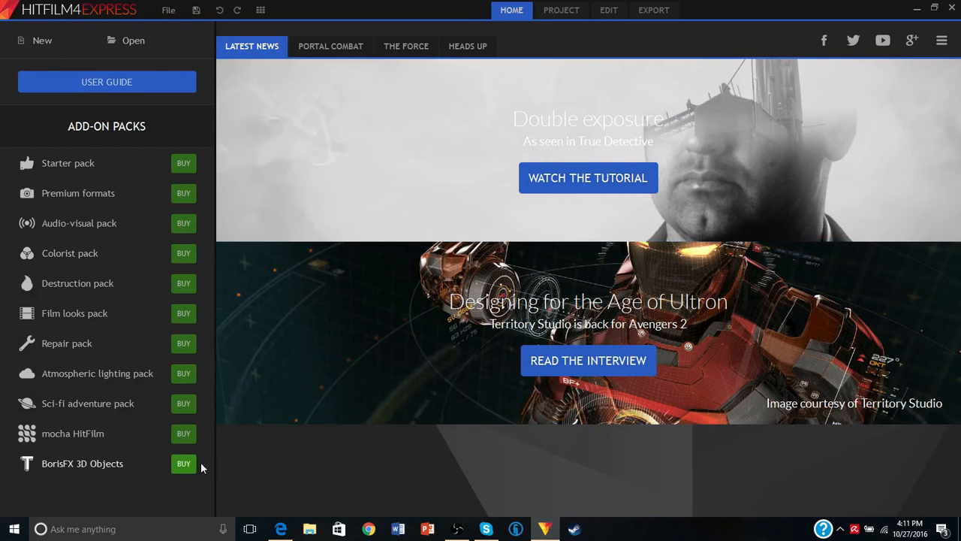
- Create a new project with the 1280 by 720 pixel, 60 fps settings and open it for editing
click(40, 45)
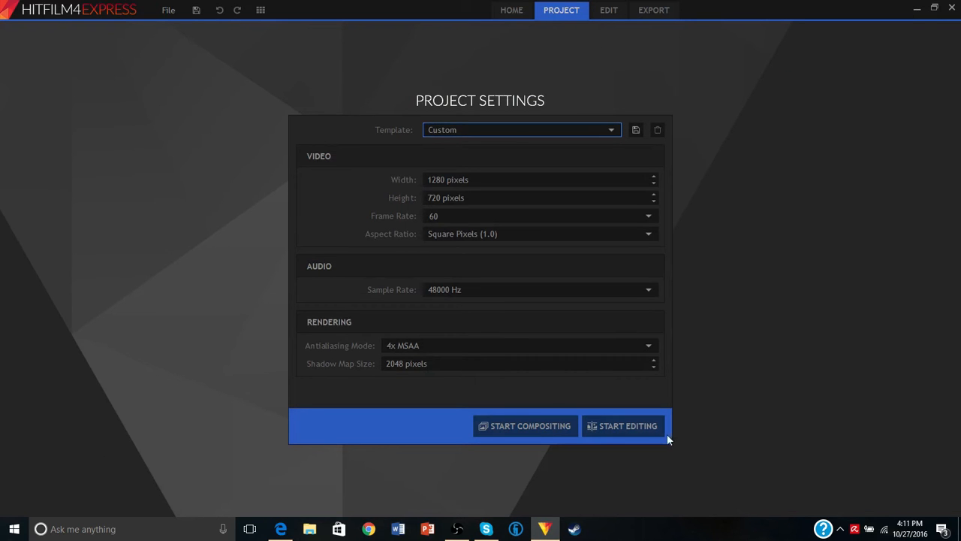
click(624, 430)
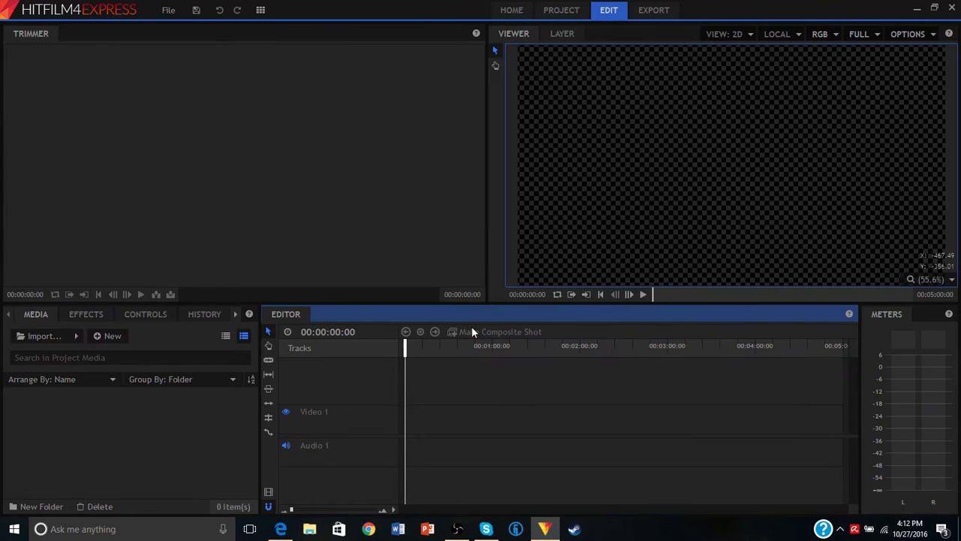
click(46, 338)
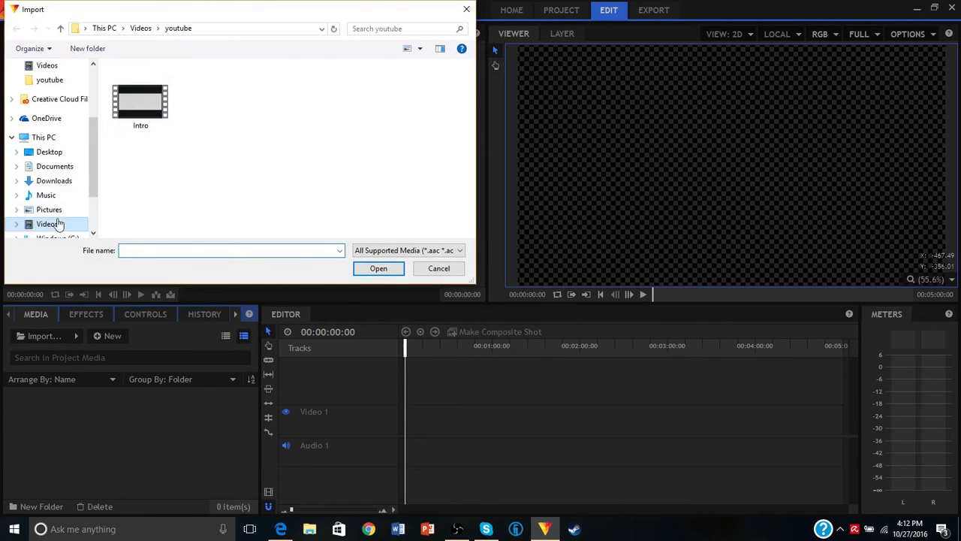
click(61, 224)
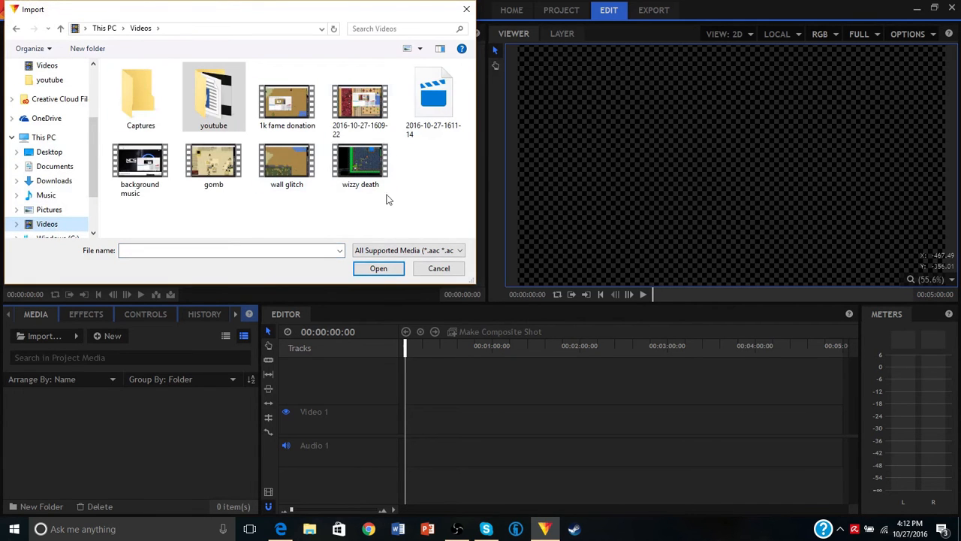
click(360, 105)
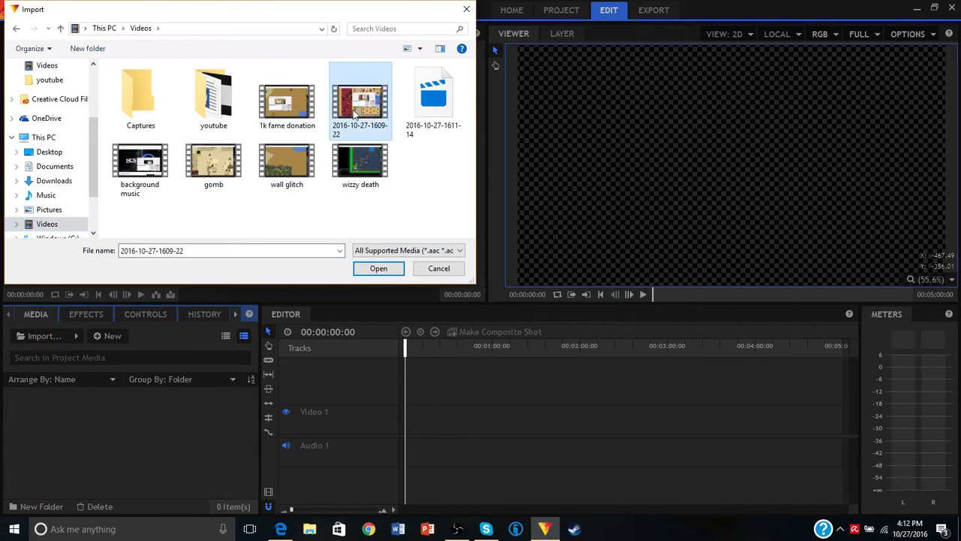
click(401, 274)
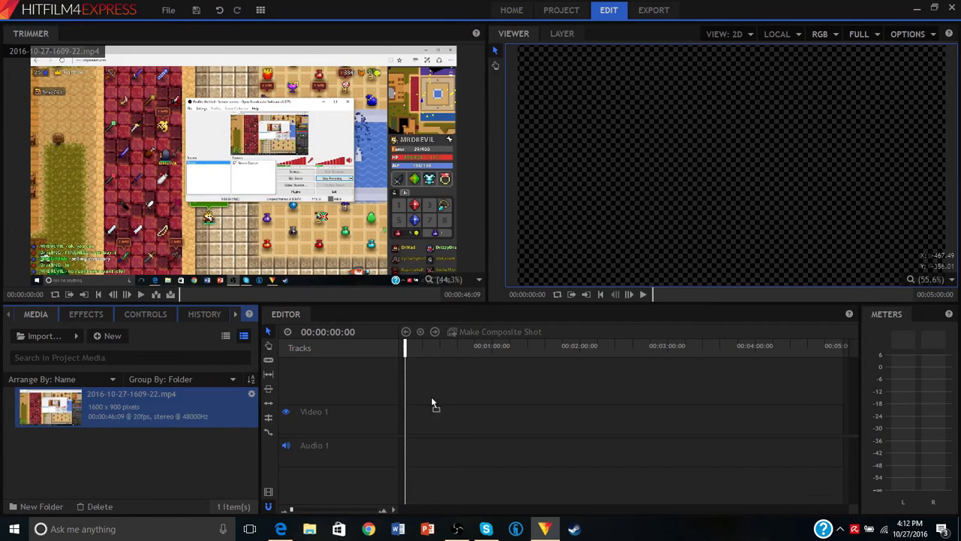
drag(431, 404, 409, 426)
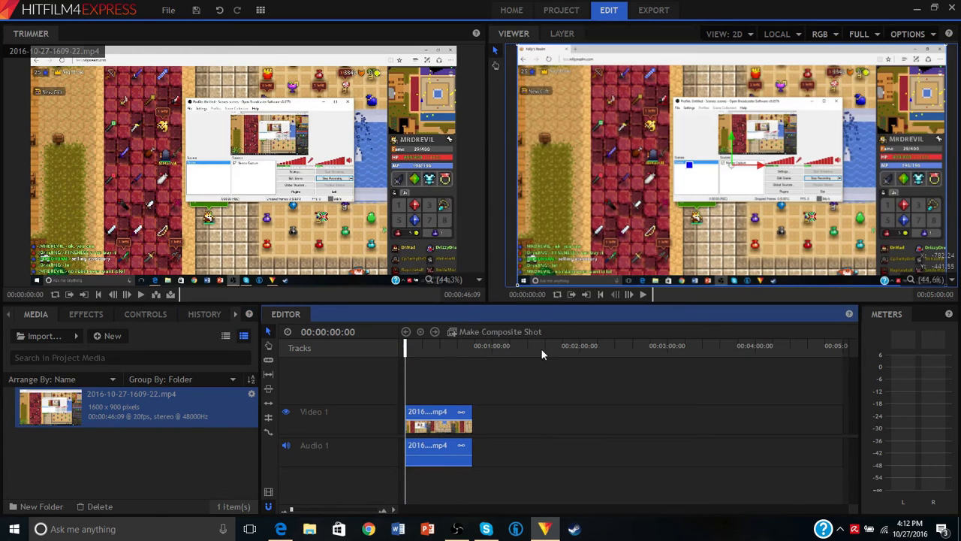
- Play the clip's opening to find the unwanted part and slice the clip at 00:00:00:19
click(303, 510)
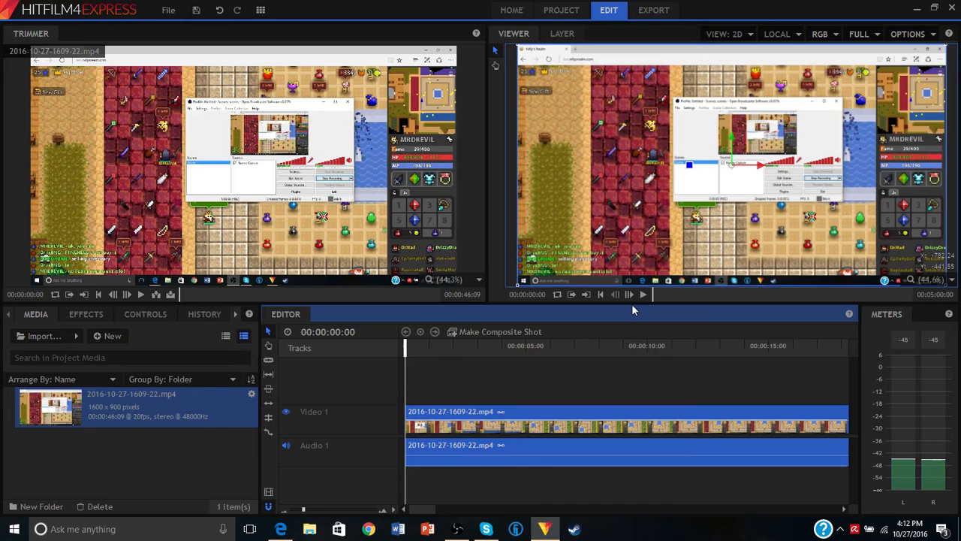
key(space)
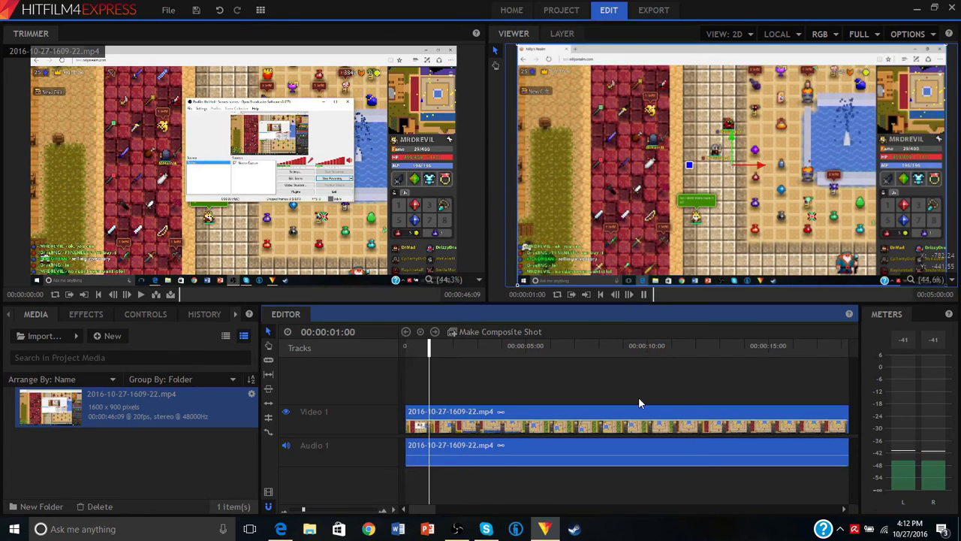
key(space)
drag(434, 350, 405, 349)
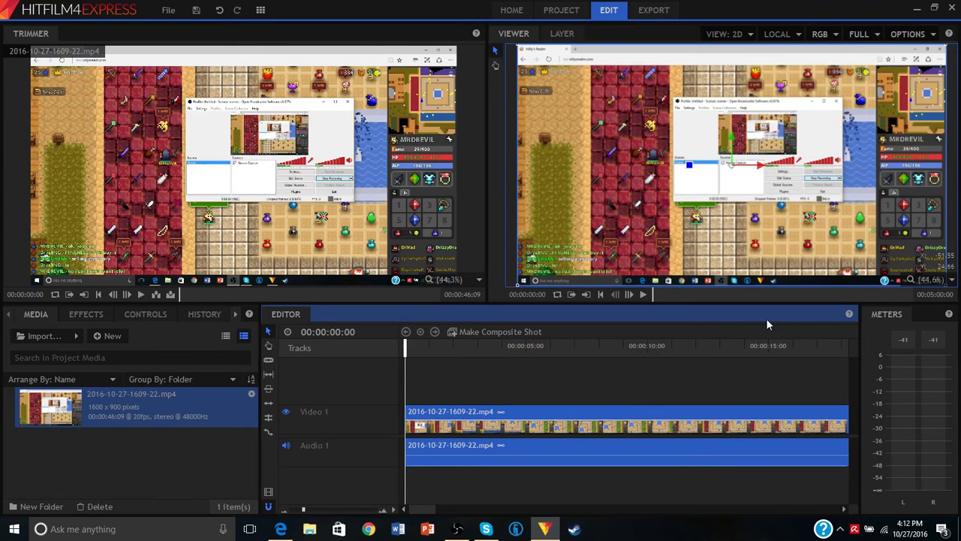
key(space)
key(space)
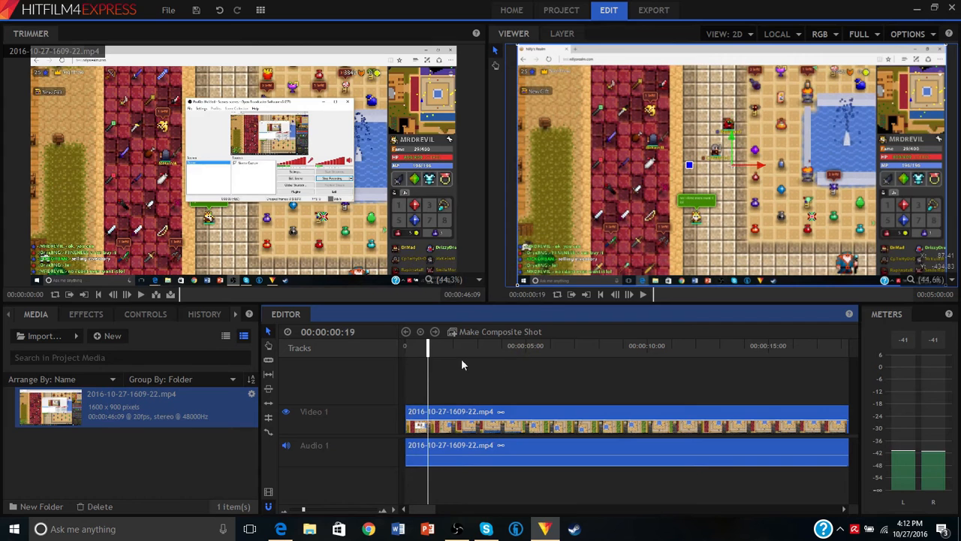
click(268, 361)
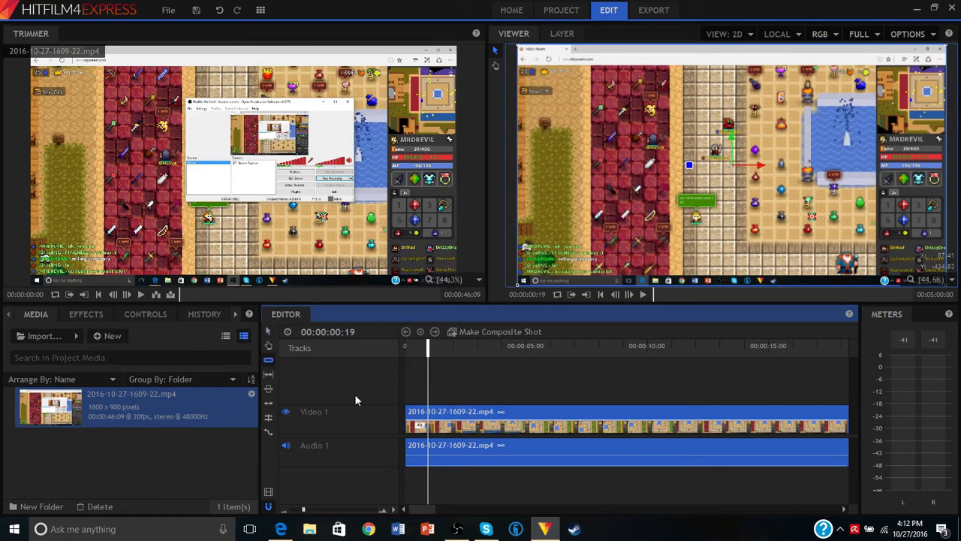
click(428, 427)
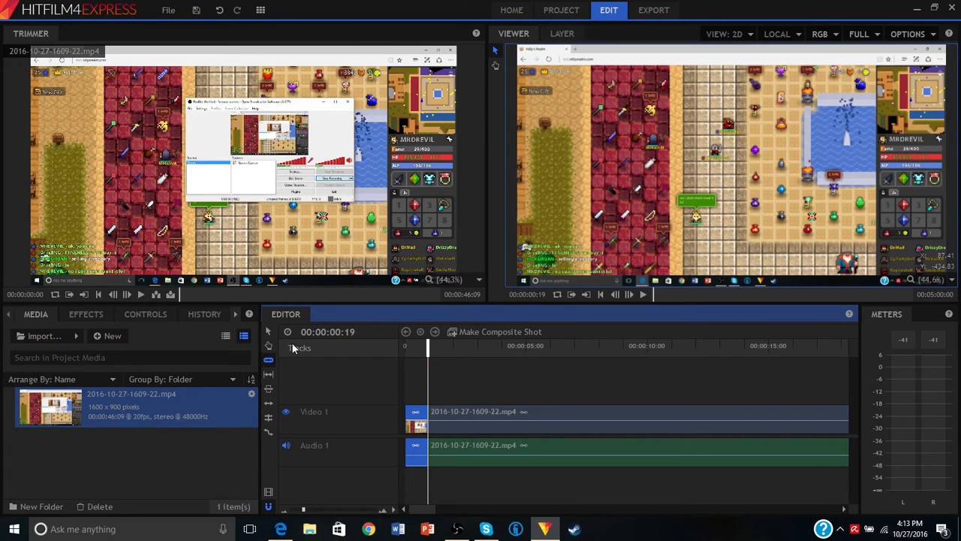
- Delete the short opening piece of the gameplay clip before the cut
click(268, 331)
click(455, 409)
click(414, 417)
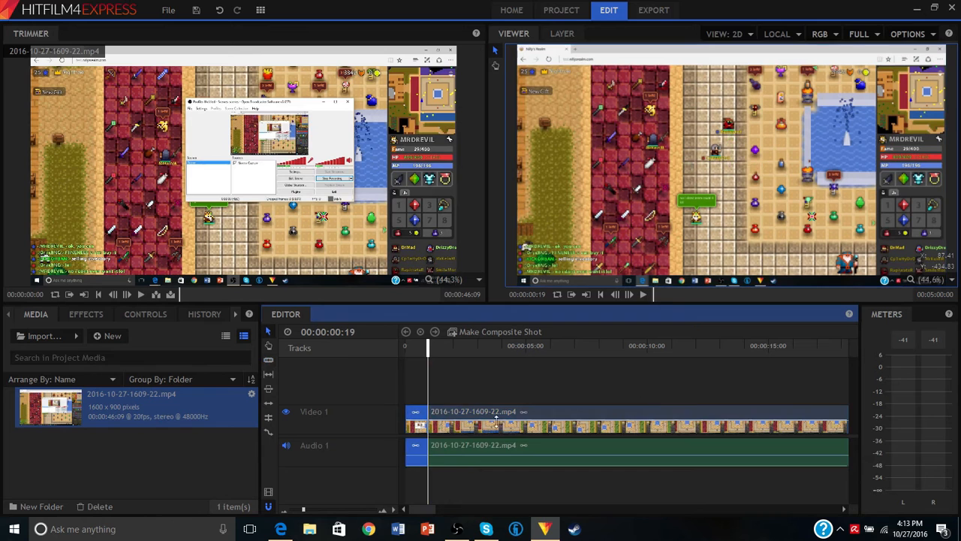
click(568, 413)
click(422, 413)
key(Delete)
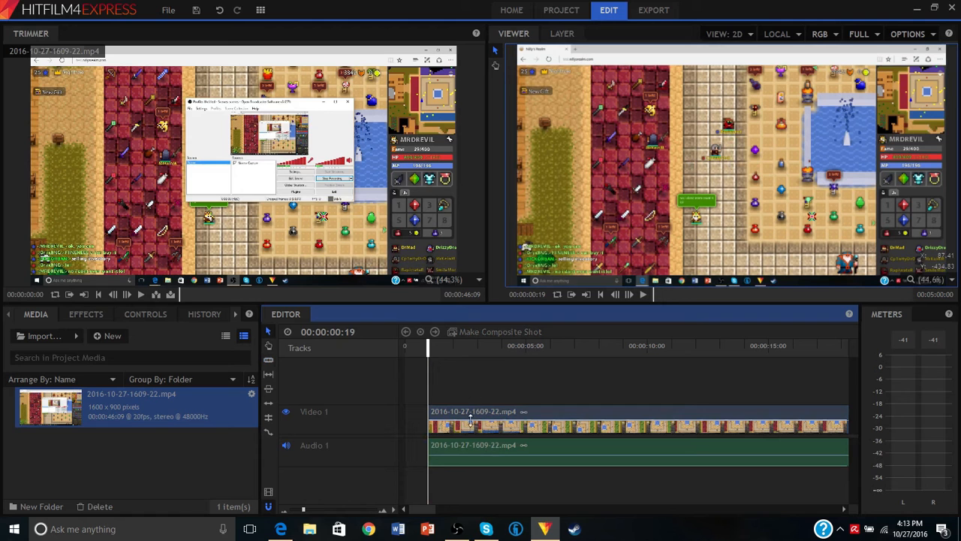
- Move the remaining gameplay clip to the timeline start and onto the Video 2 and Audio 2 tracks
drag(471, 425, 457, 420)
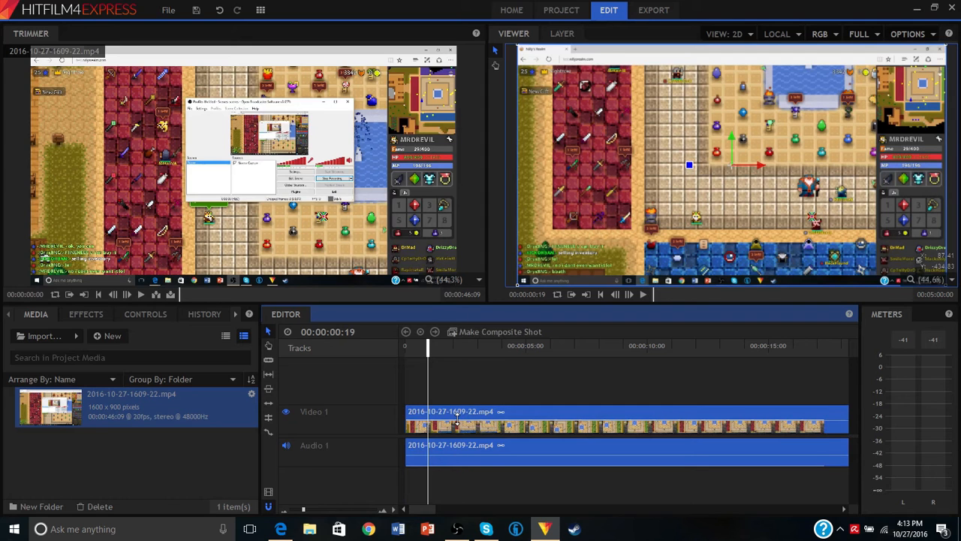
drag(652, 449, 656, 472)
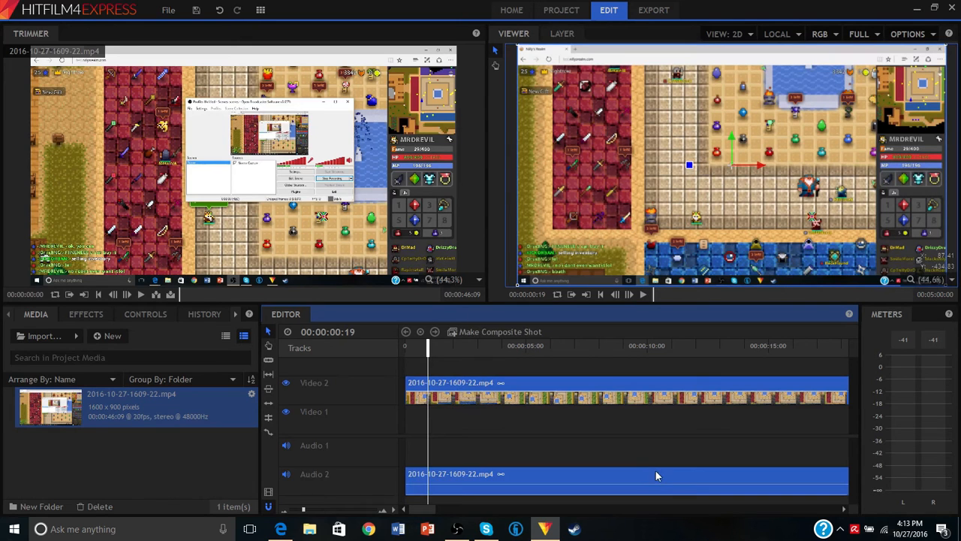
- Import the Intro video from the youtube folder and place it at the start of the Video 1 track
click(31, 336)
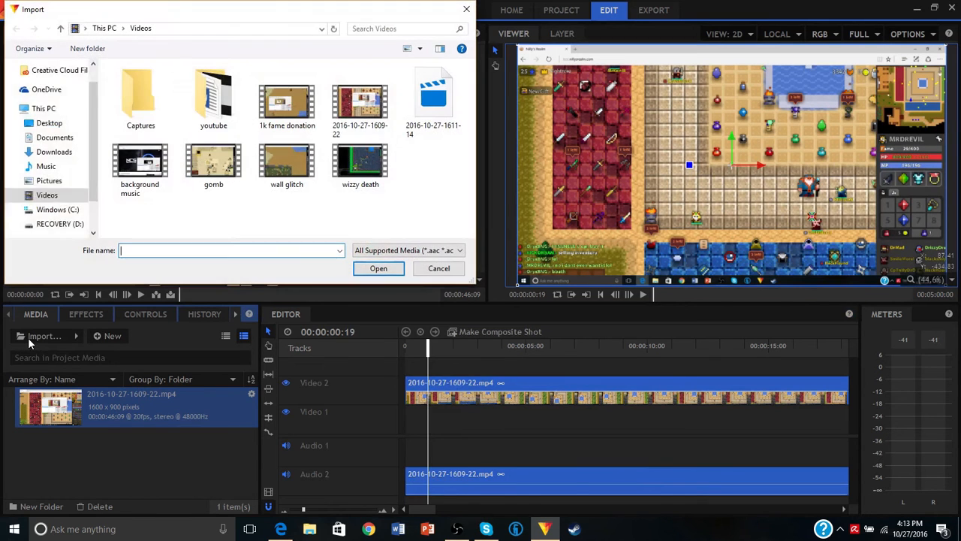
double_click(218, 94)
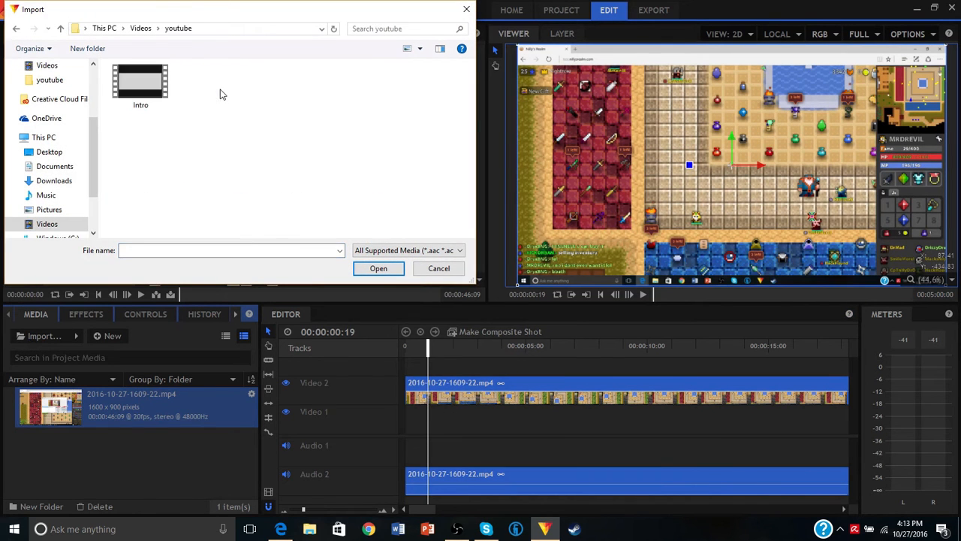
click(161, 91)
click(359, 268)
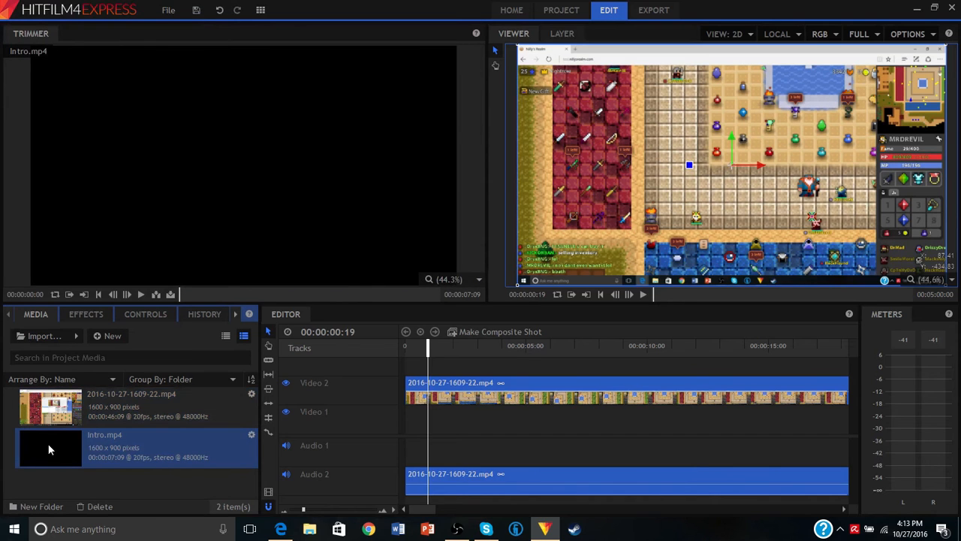
drag(49, 449, 406, 428)
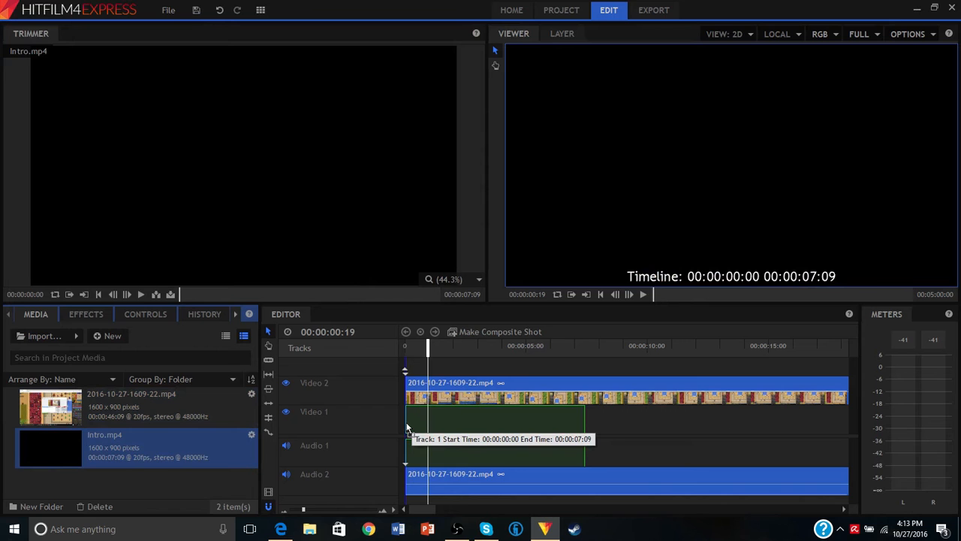
drag(406, 428, 407, 427)
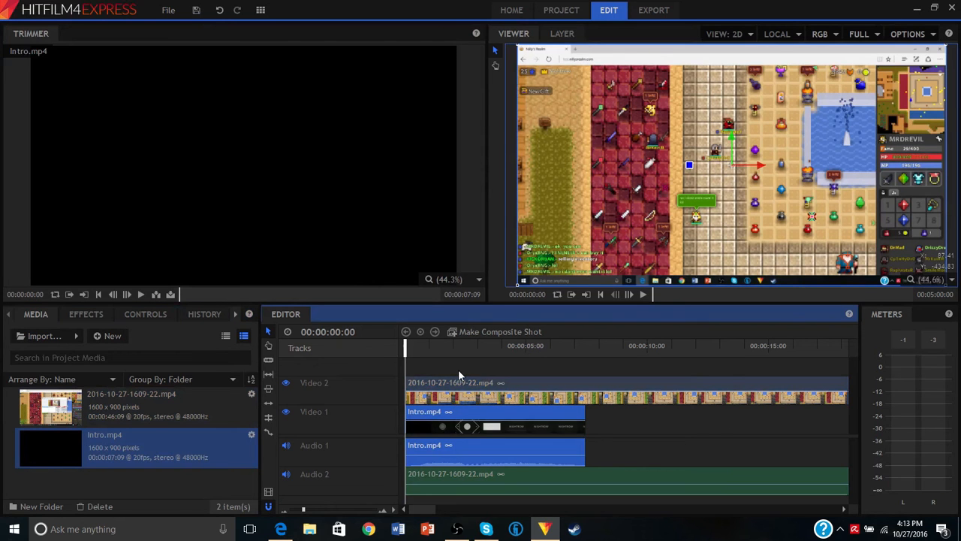
- Lower the opacity of the gameplay clip on Video 2 and preview its overlap with the intro around 5 seconds
click(527, 347)
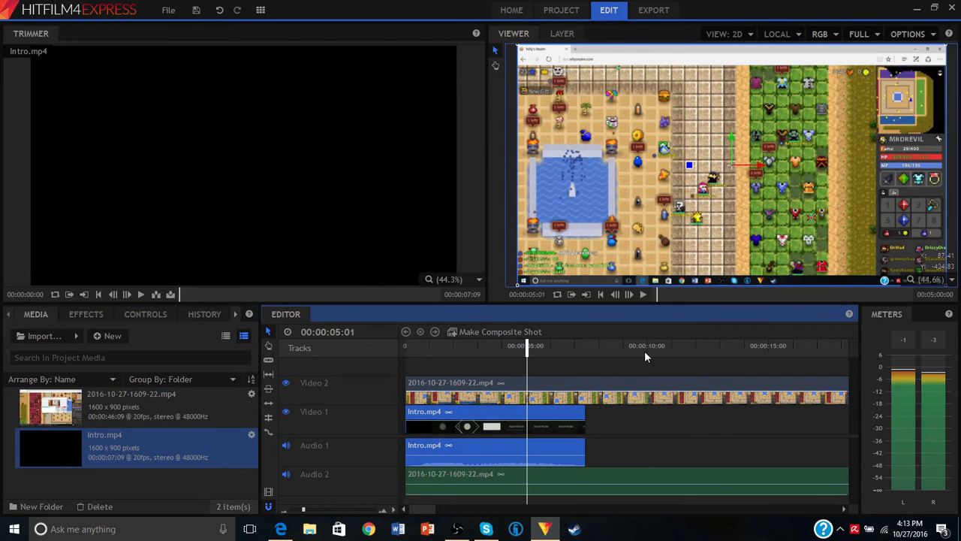
click(644, 351)
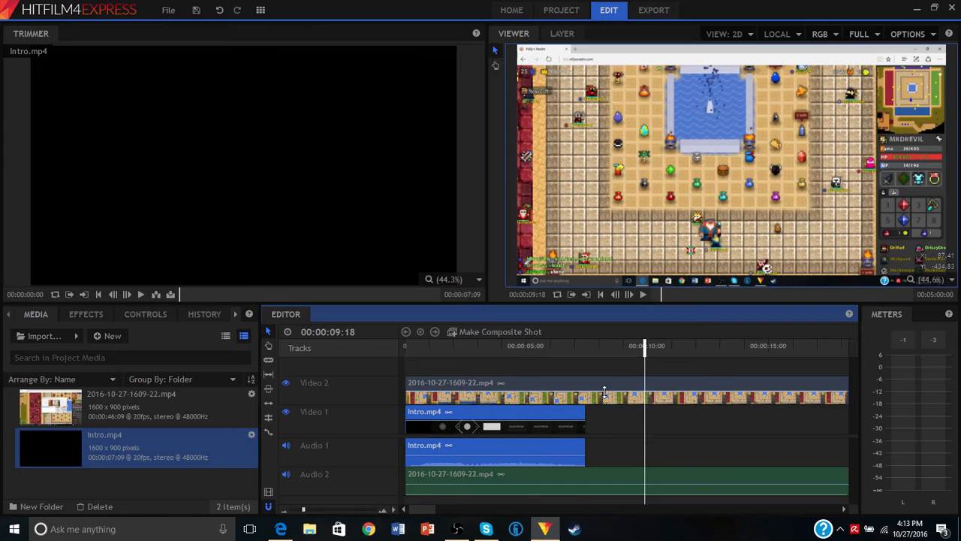
click(607, 394)
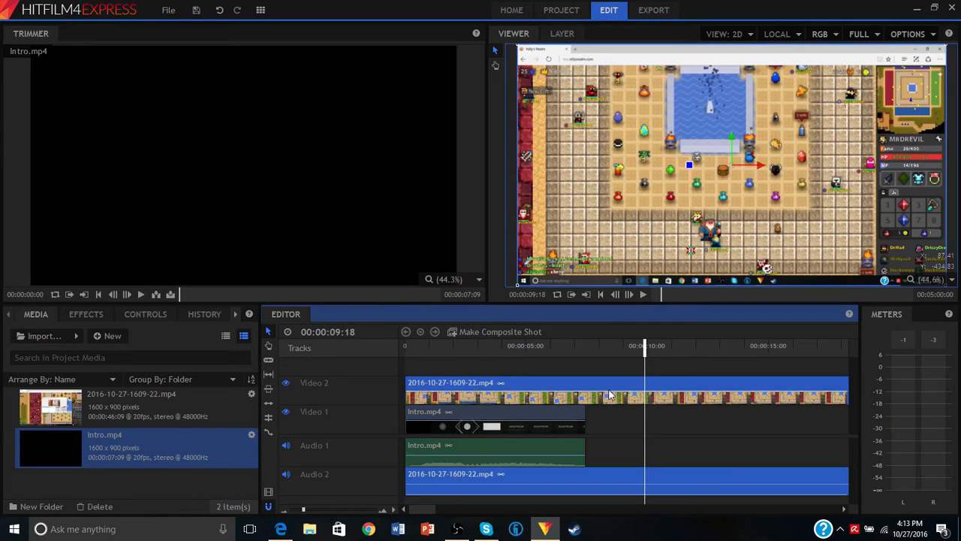
drag(609, 394, 609, 400)
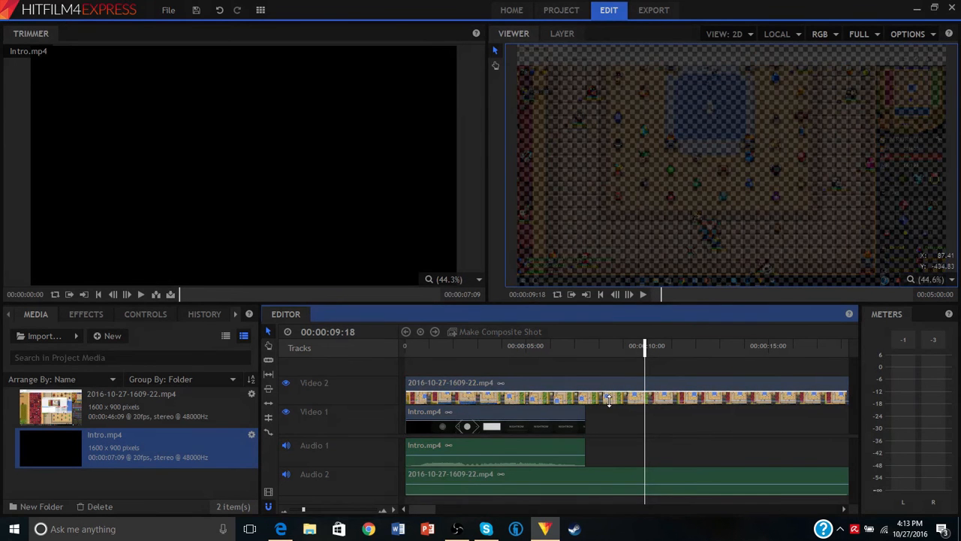
click(531, 345)
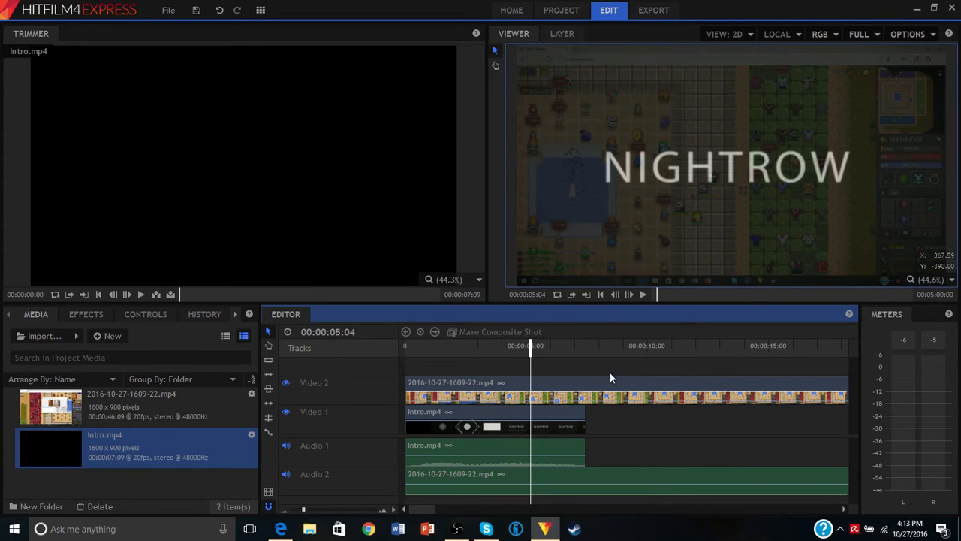
- Move the gameplay clip down to the Video 1 and Audio 1 tracks, directly after Intro.mp4
click(598, 344)
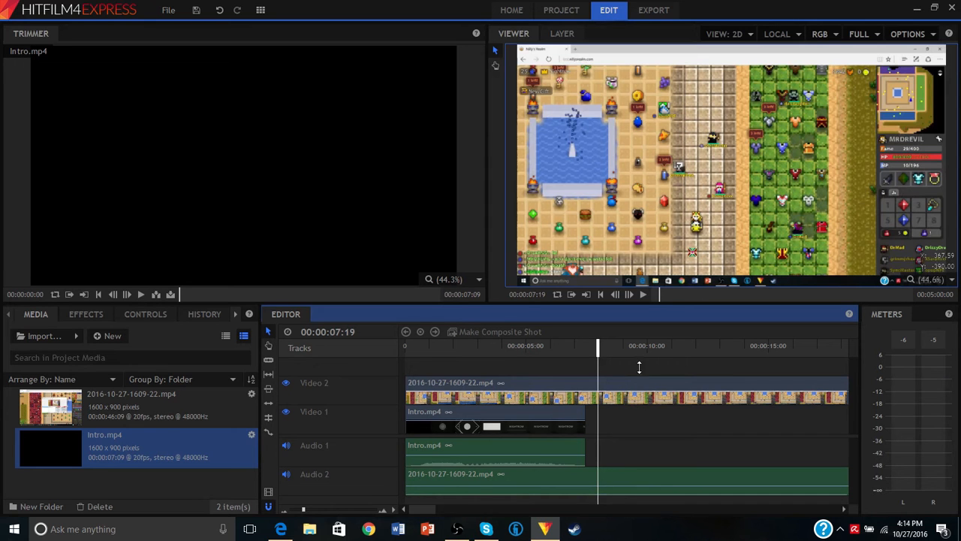
drag(421, 385, 598, 422)
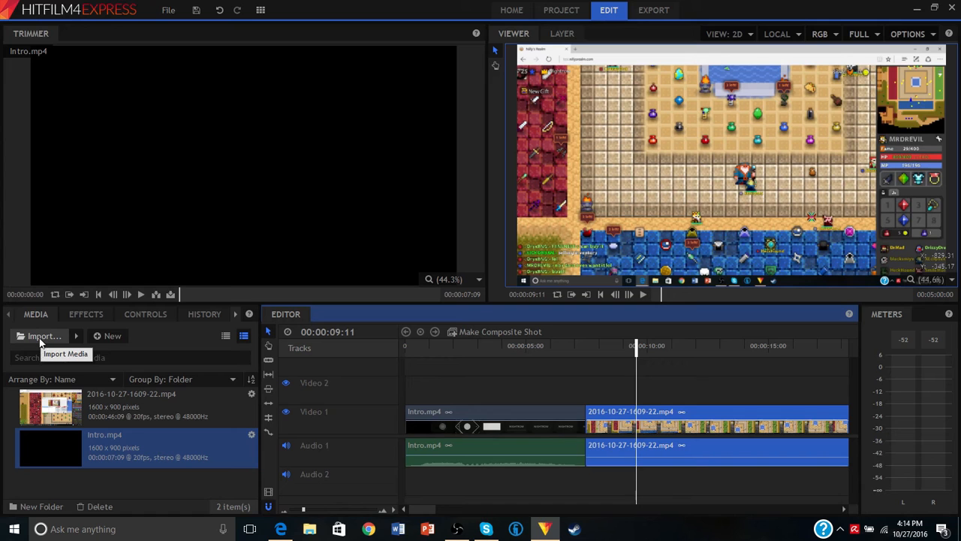
- Import the png overlay image from the Pictures folder and place it on the Video 2 track at the start of the gameplay clip
click(41, 337)
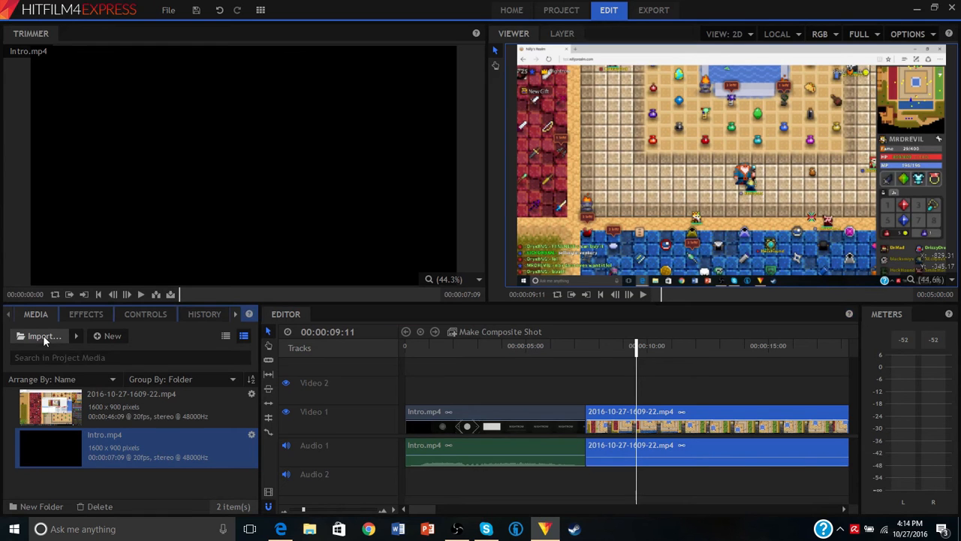
scroll(71, 105, up, 2)
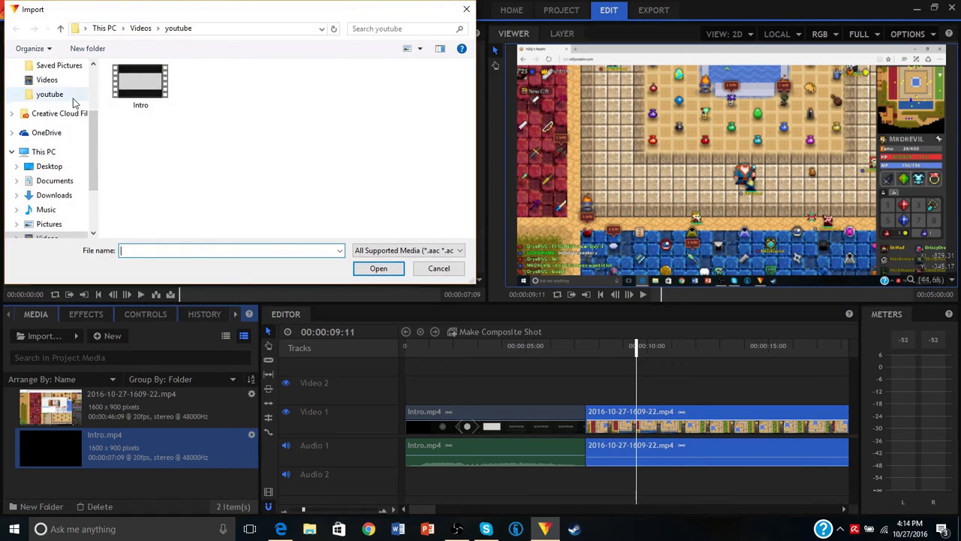
click(62, 81)
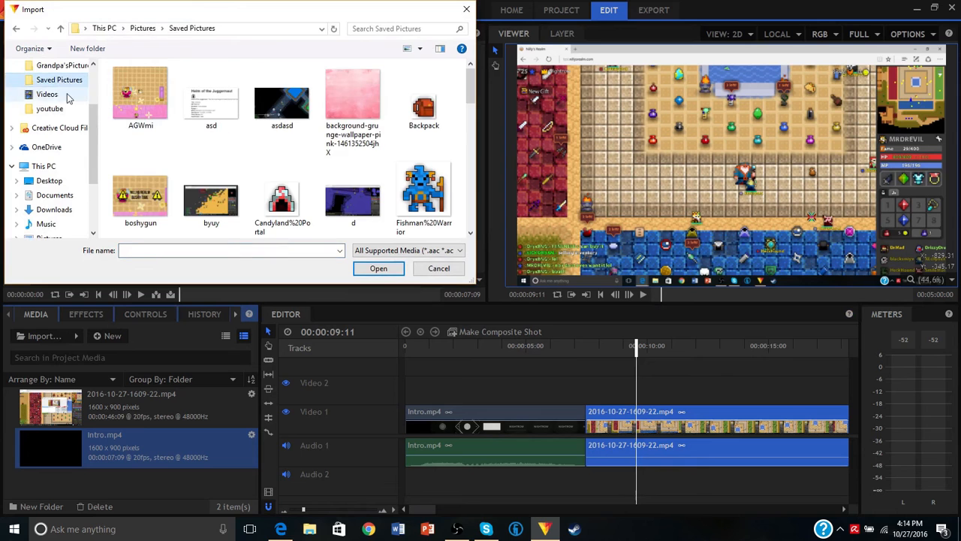
scroll(66, 93, up, 3)
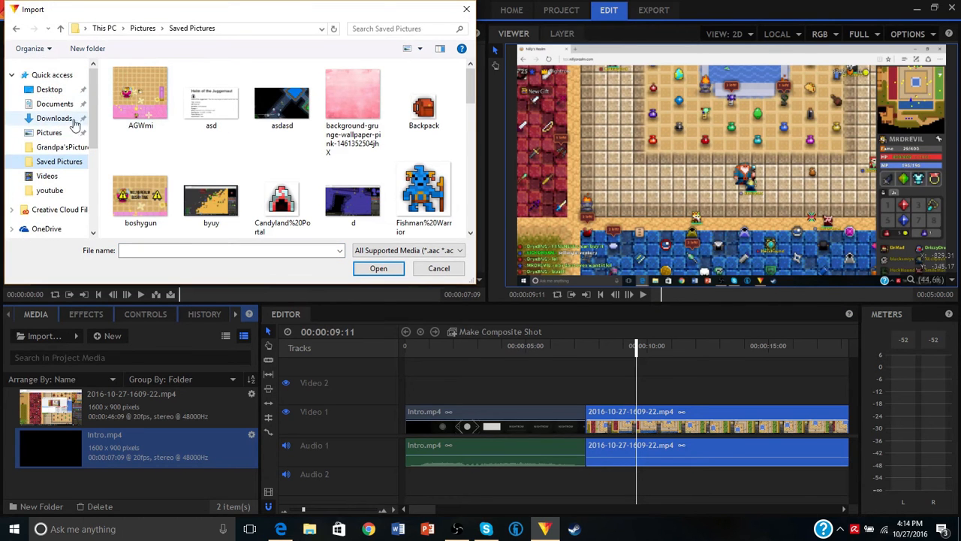
click(66, 132)
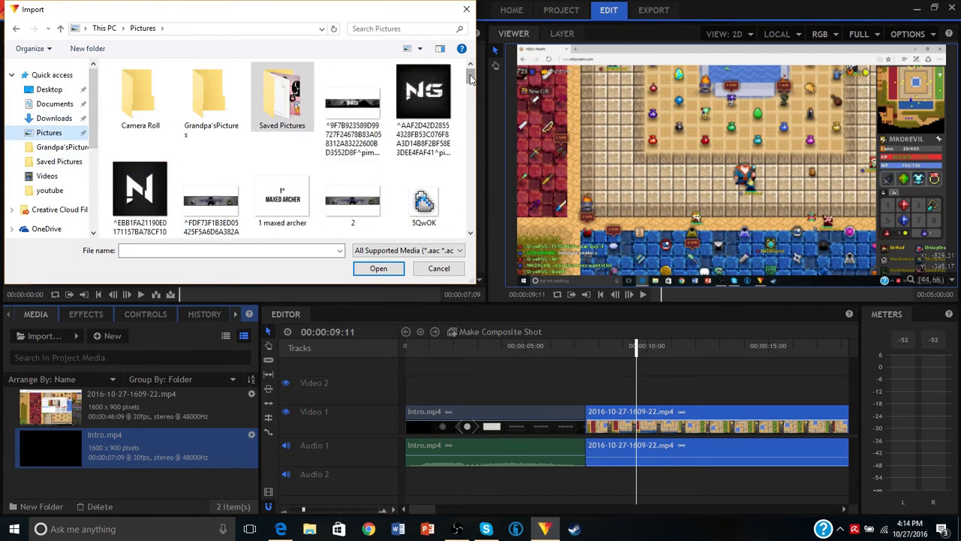
drag(472, 78, 460, 193)
click(225, 98)
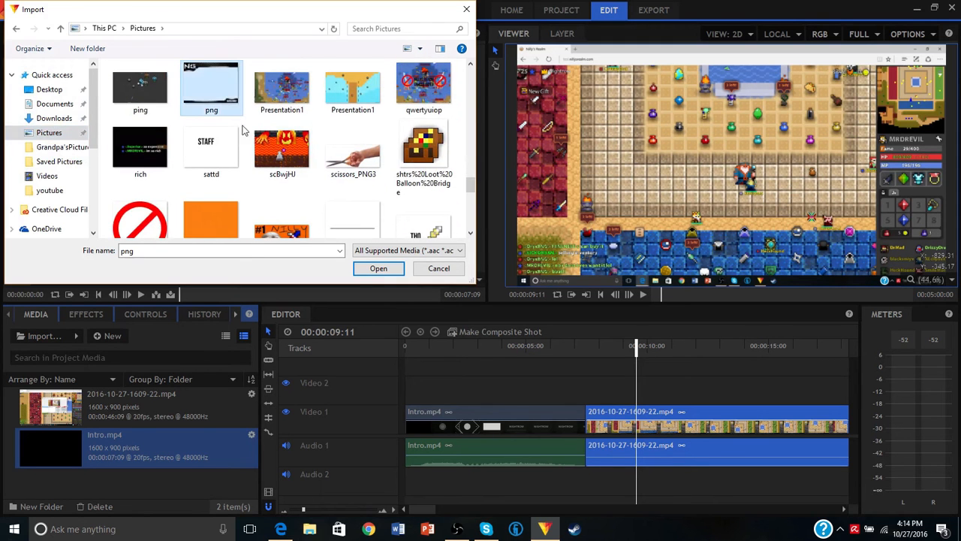
click(363, 269)
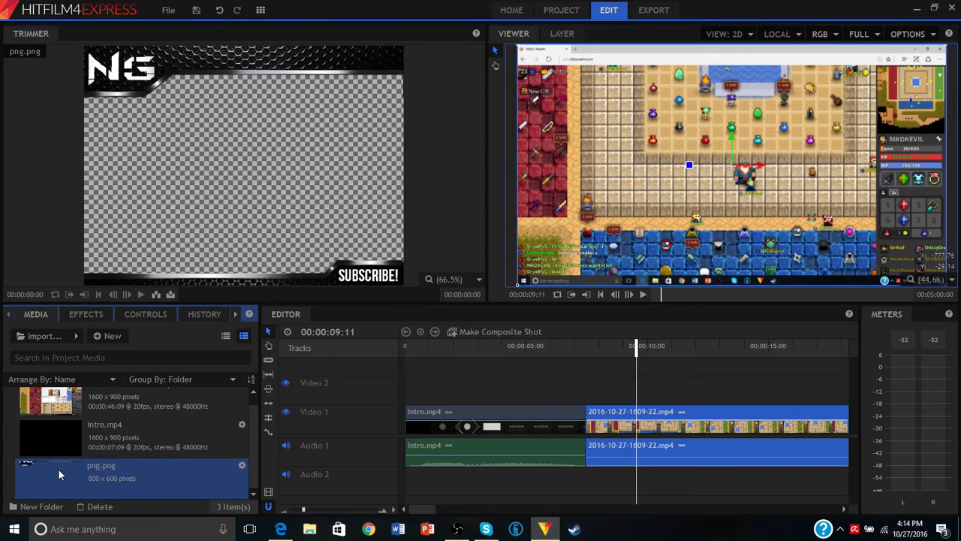
drag(58, 468, 591, 397)
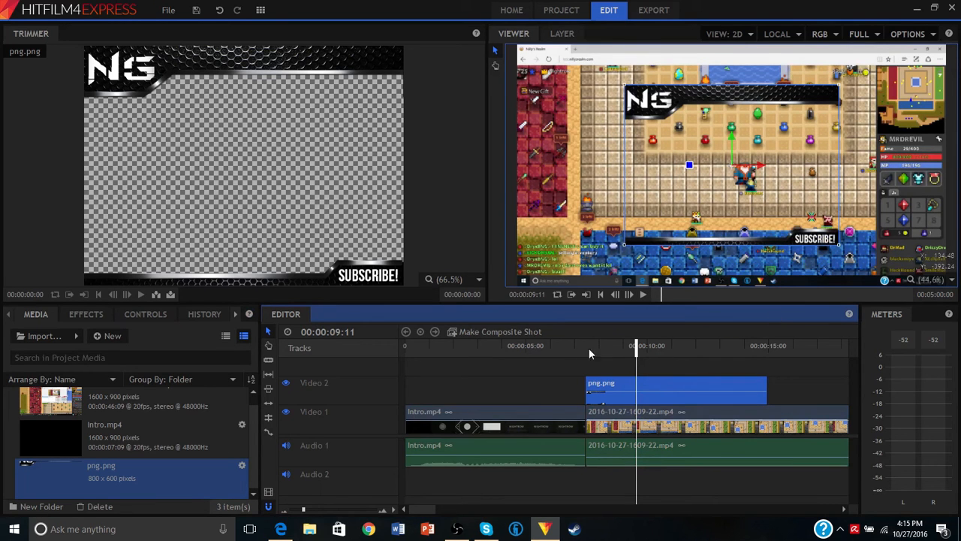
- Shift the png.png overlay slightly down and to the left in the frame and check it over the gameplay around 10 seconds
click(681, 347)
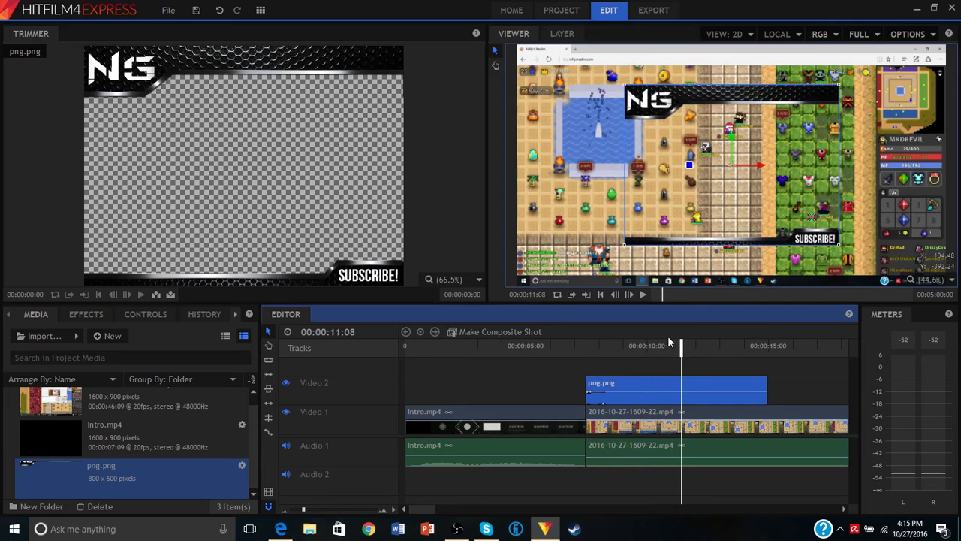
click(786, 345)
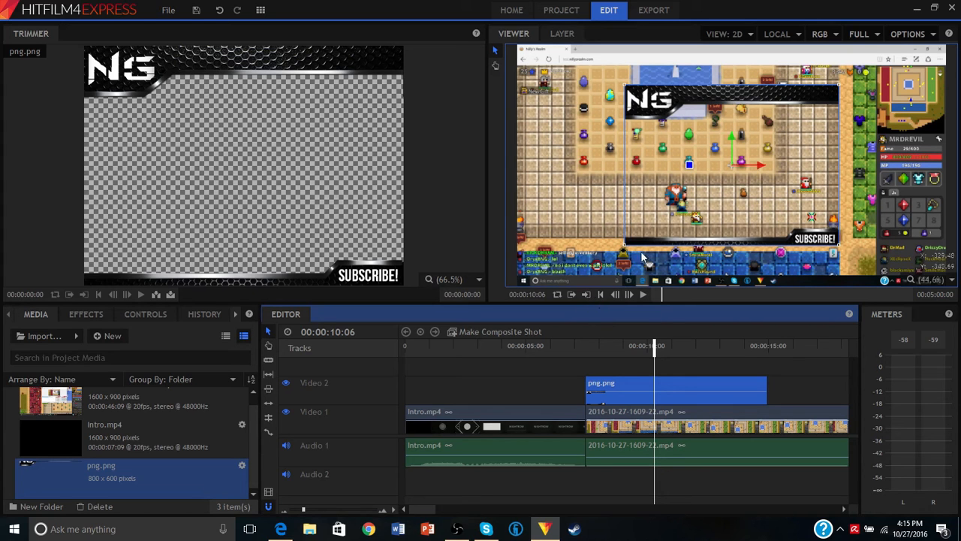
mouse_move(624, 235)
mouse_down()
mouse_move(618, 222)
mouse_move(633, 216)
mouse_move(627, 230)
mouse_up()
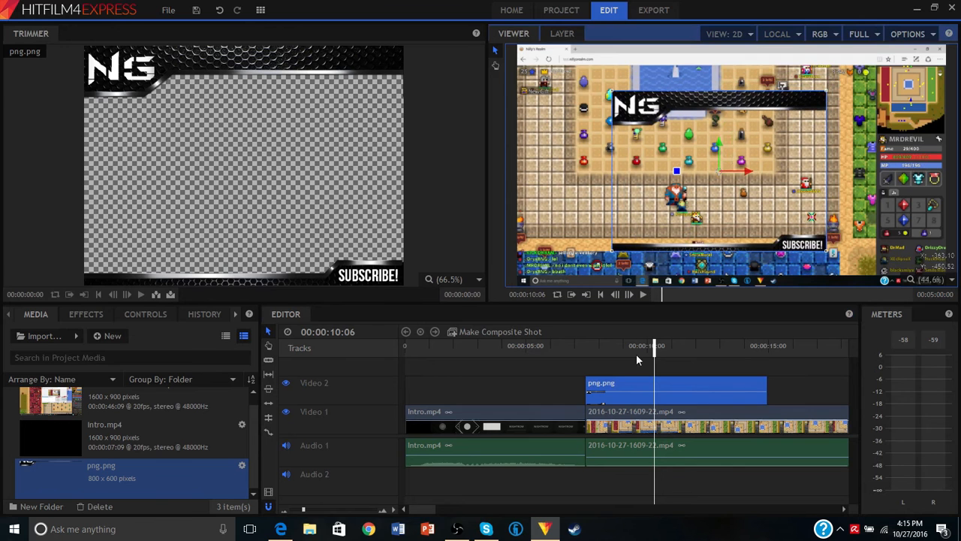
mouse_move(654, 347)
mouse_down()
mouse_move(639, 346)
mouse_move(658, 348)
mouse_up()
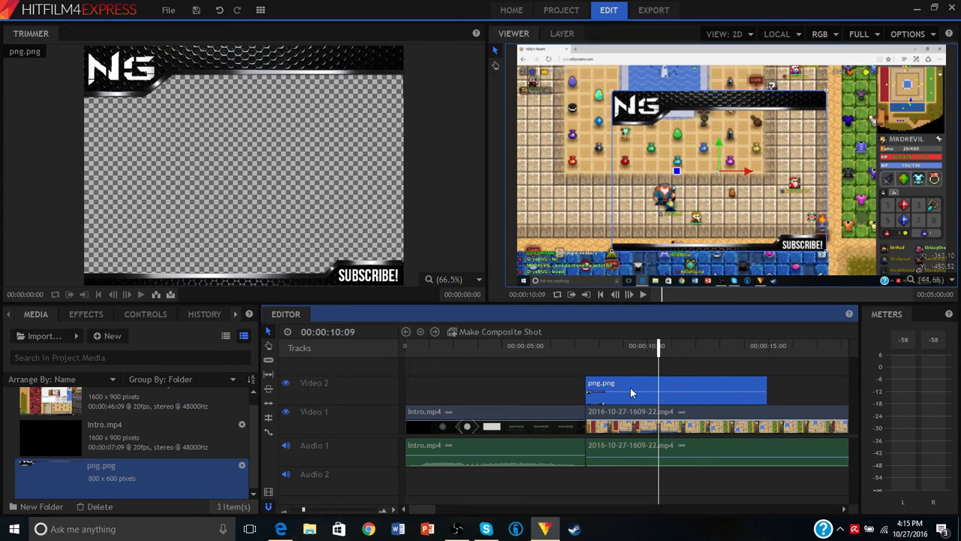
- Enlarge and reposition the png.png overlay in the viewer so that it covers the whole gameplay frame
click(551, 345)
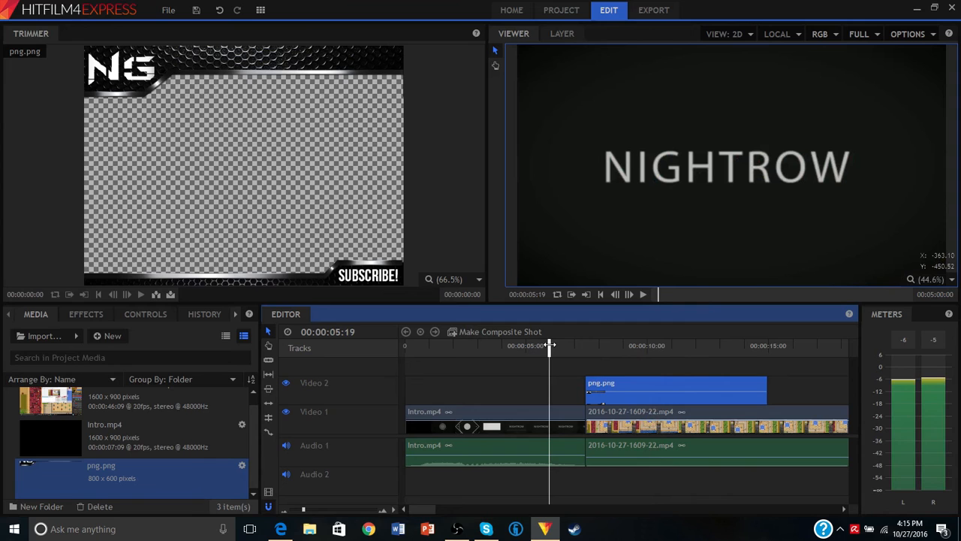
click(607, 365)
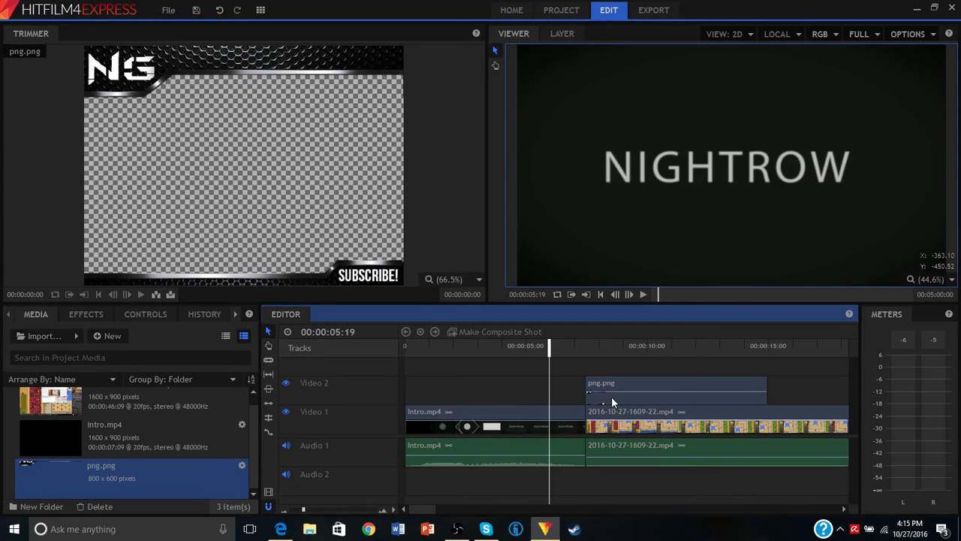
click(619, 379)
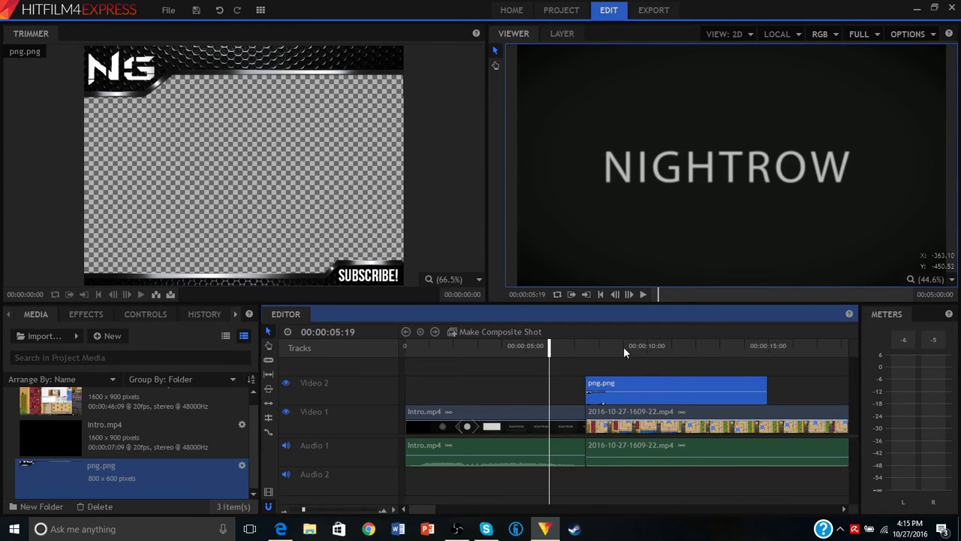
click(644, 345)
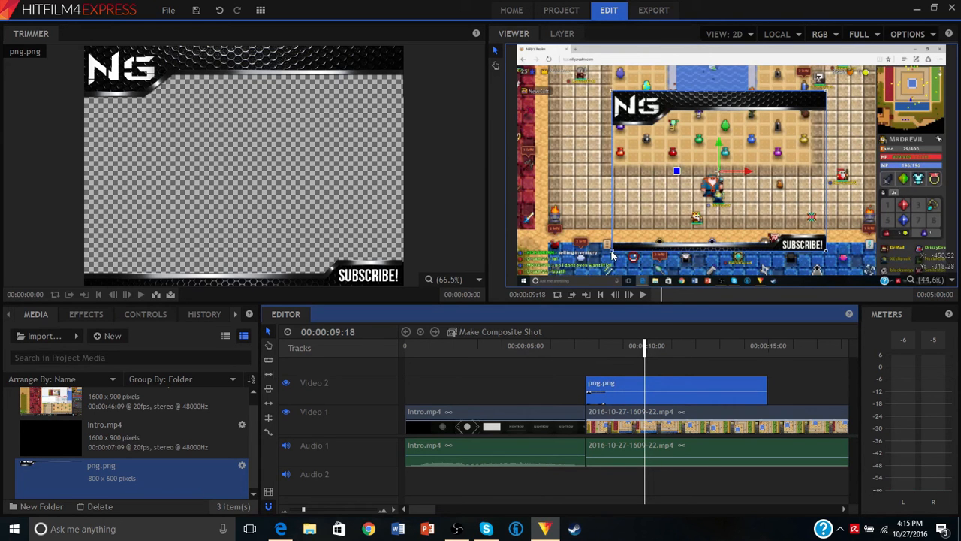
drag(612, 255, 647, 160)
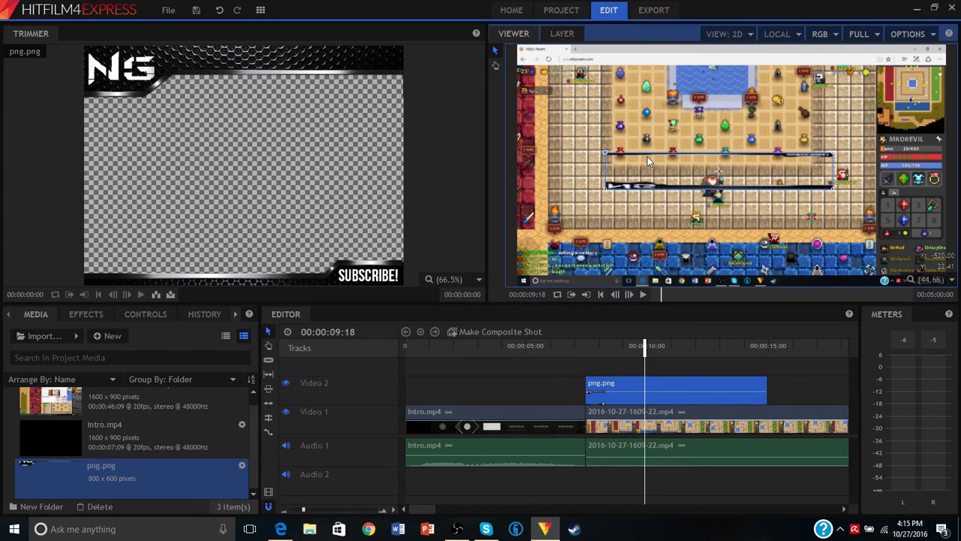
drag(648, 156, 515, 283)
drag(590, 220, 604, 214)
drag(529, 280, 516, 287)
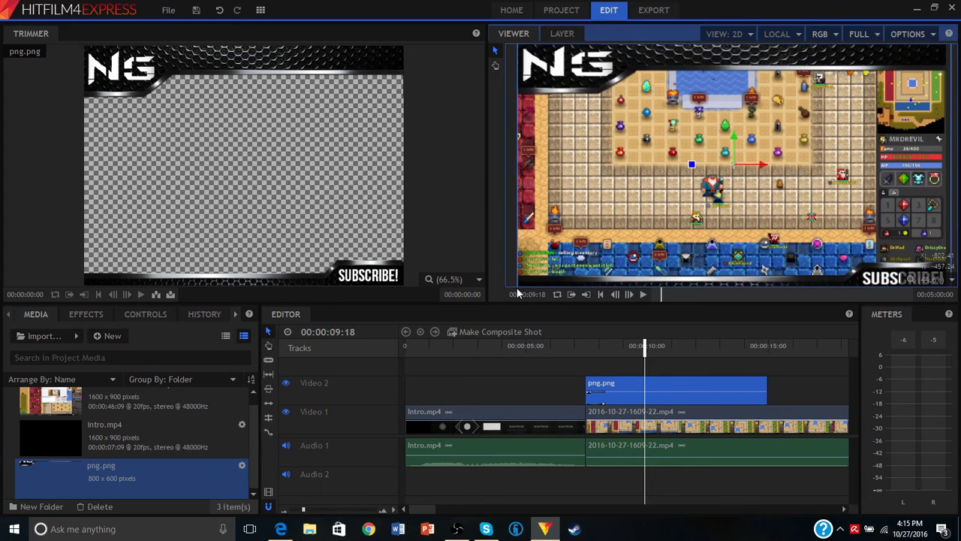
- Play back the transition from Intro.mp4 to the gameplay with the overlay
click(524, 413)
click(560, 345)
key(space)
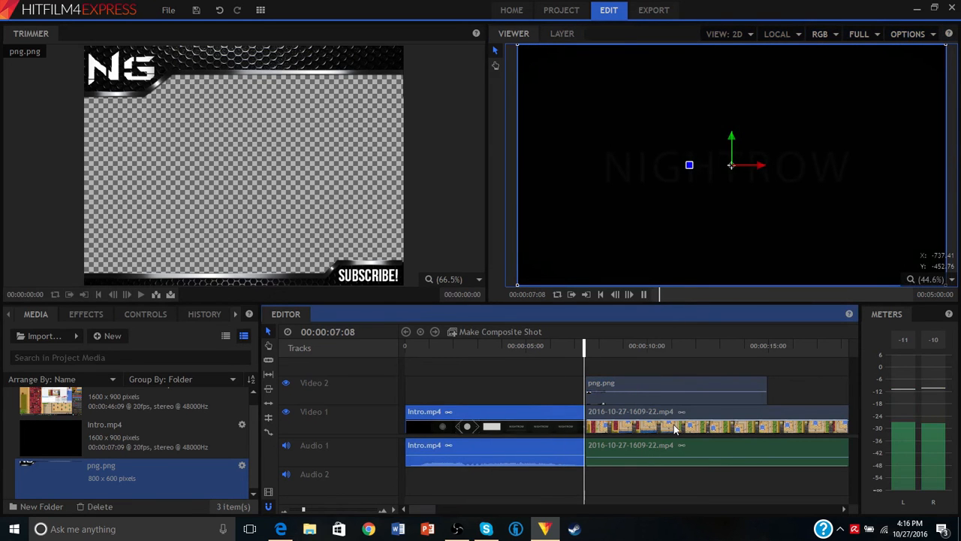
key(space)
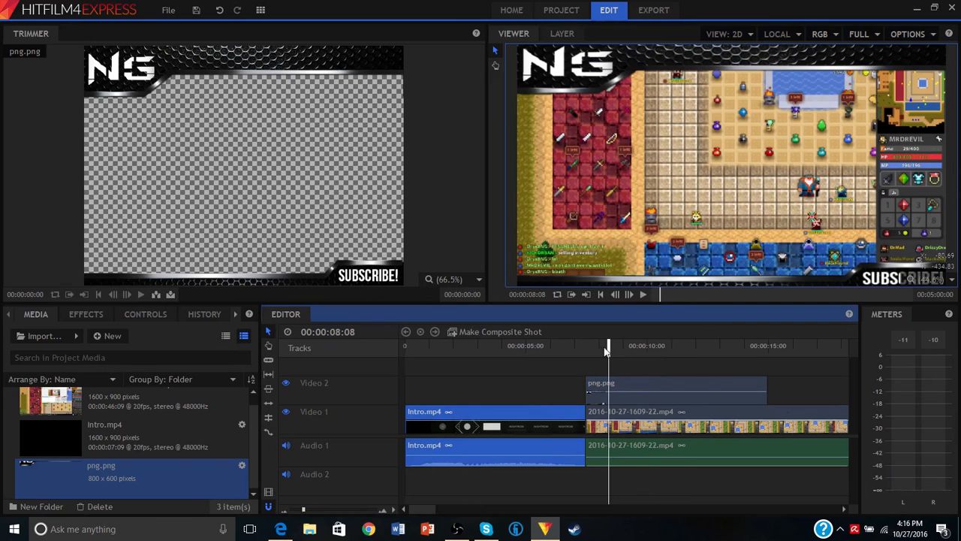
- Extend the png.png clip on Video 2 past 20 seconds so that it runs along the gameplay clip
drag(643, 388, 646, 380)
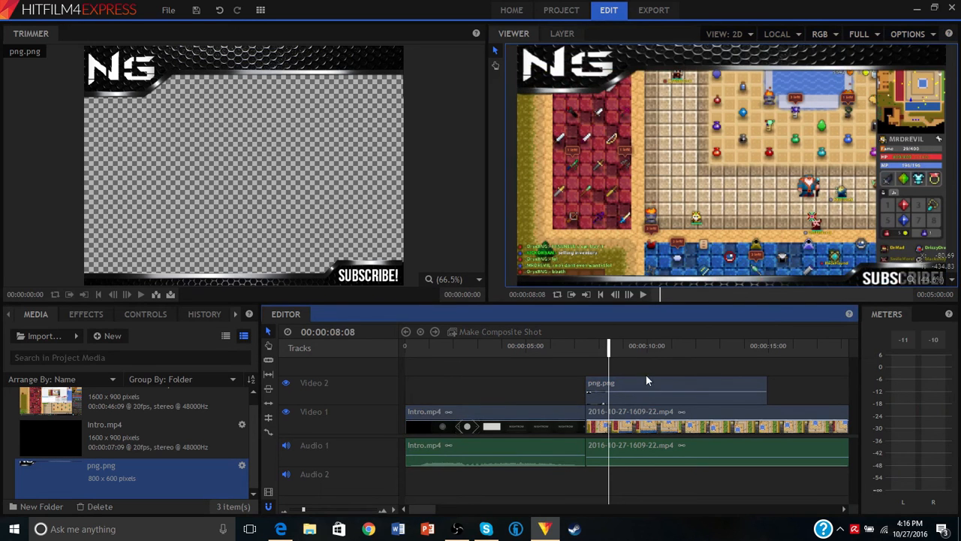
click(693, 345)
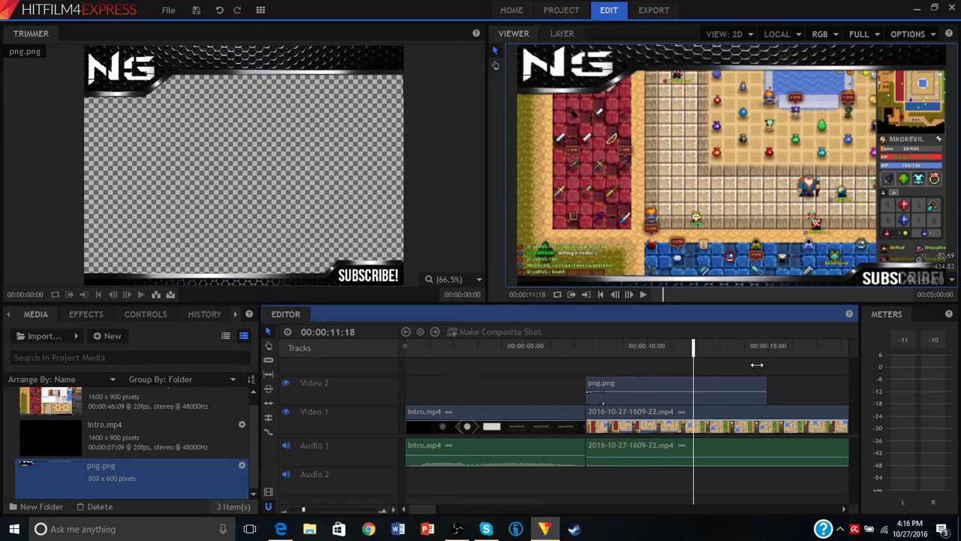
drag(765, 384, 702, 389)
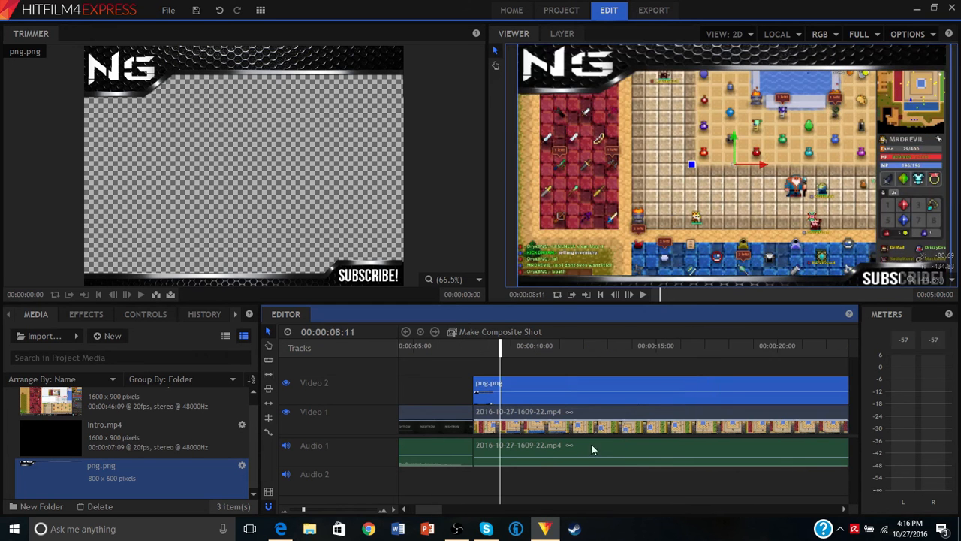
- Slice the gameplay clip on Video 1 and Audio 1 at 00:00:12:05 and 00:00:13:01
click(599, 350)
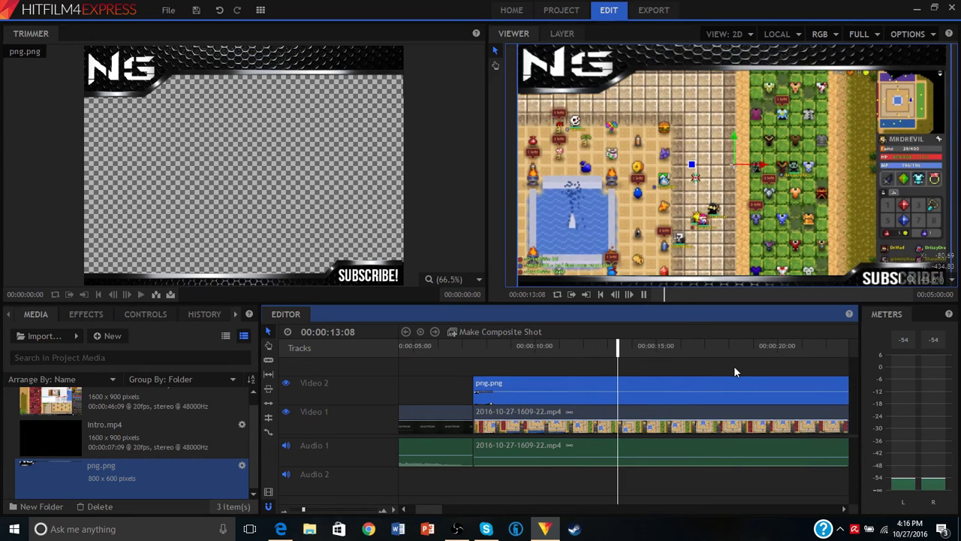
click(572, 345)
click(588, 347)
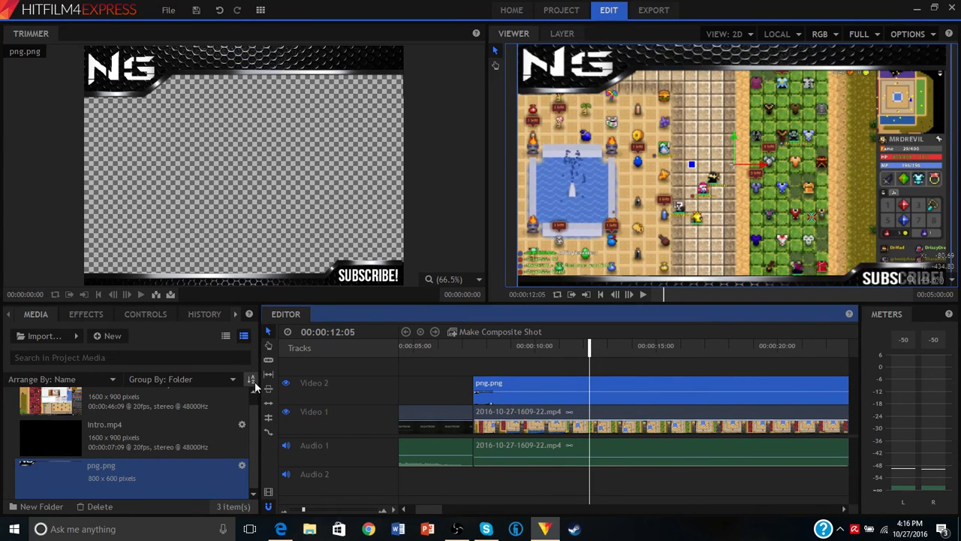
click(268, 360)
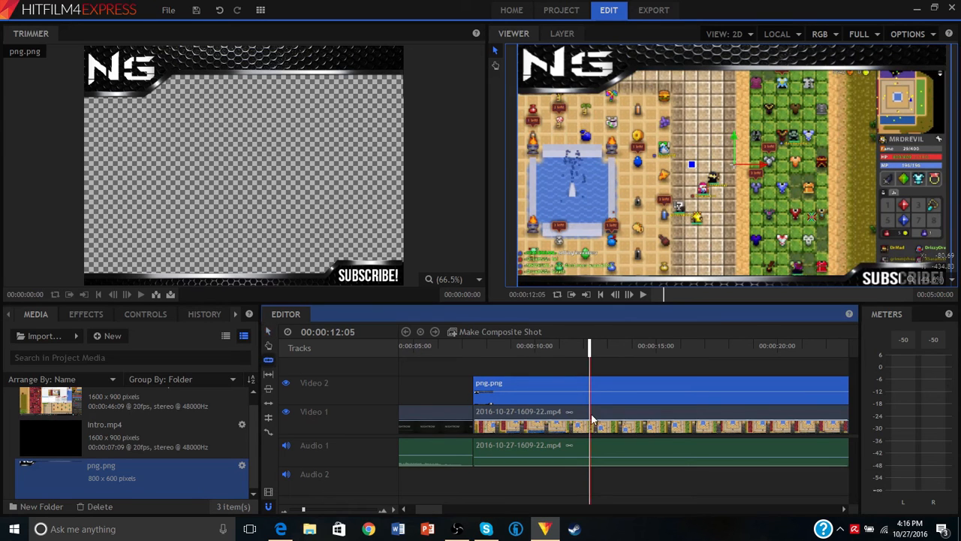
click(590, 420)
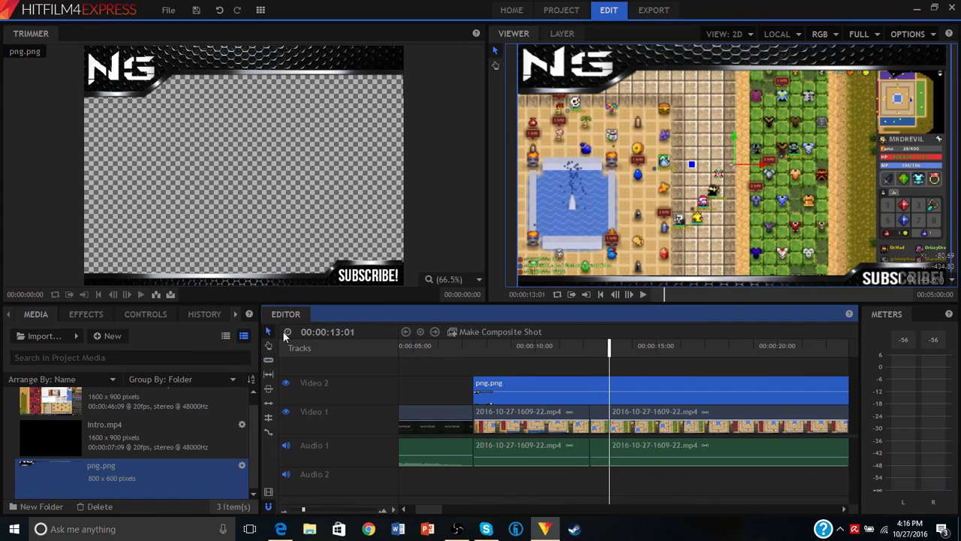
- Delete the short gameplay piece between the two cuts and move the following clip back to close the gap
click(265, 330)
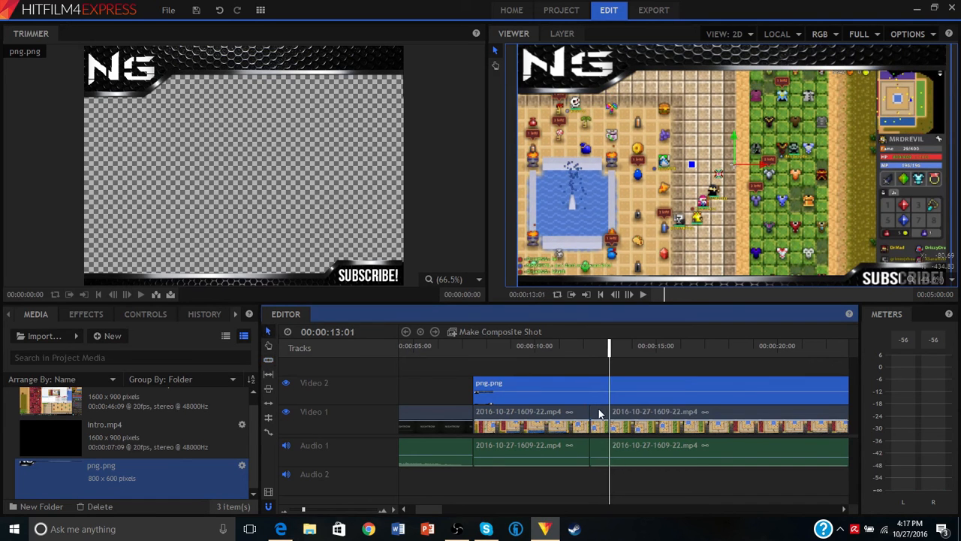
click(600, 413)
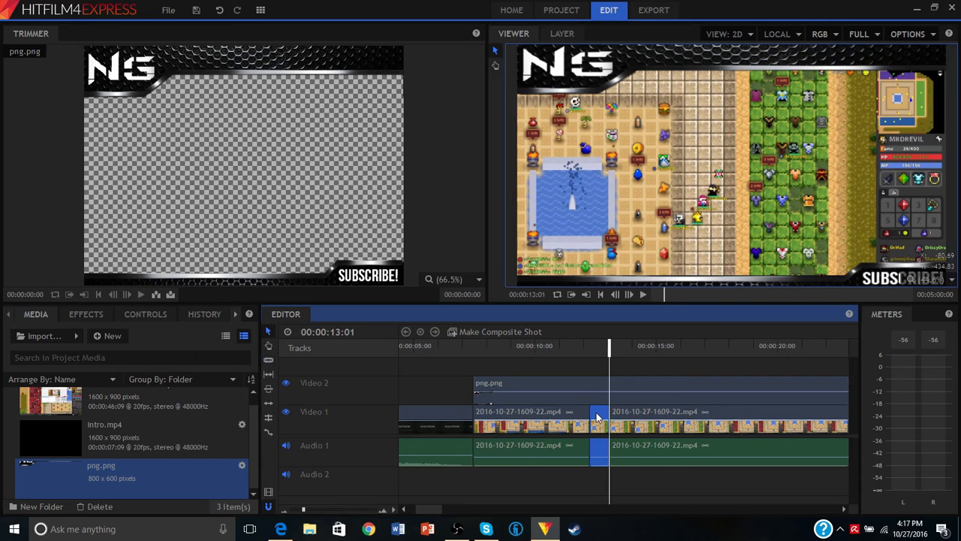
key(Delete)
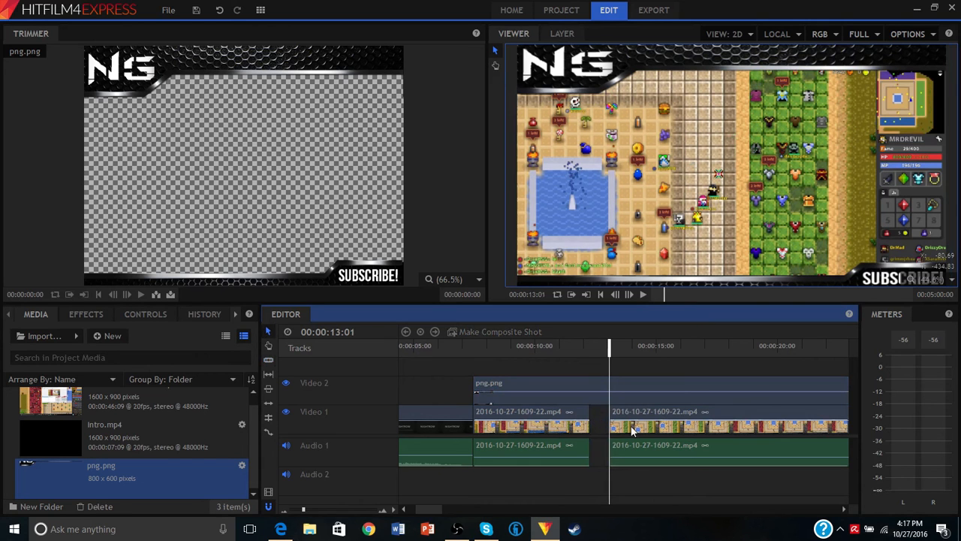
drag(636, 414, 606, 411)
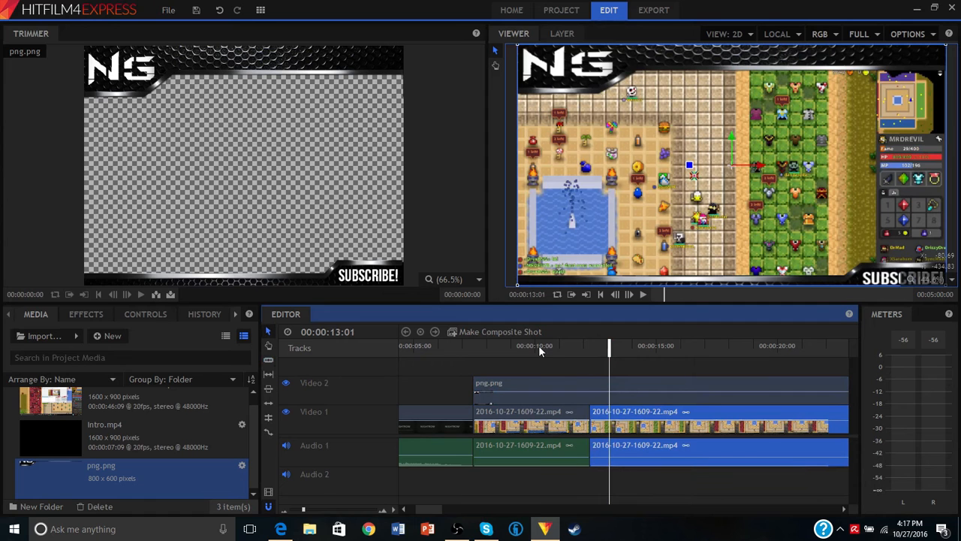
- Play the timeline from about 10 seconds to check the join between the two gameplay clips
click(538, 344)
key(space)
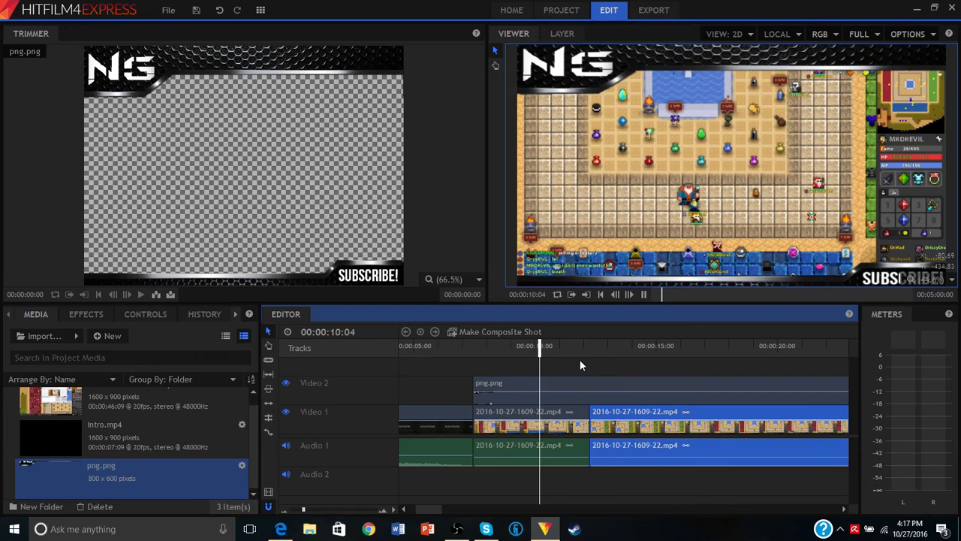
key(space)
key(space)
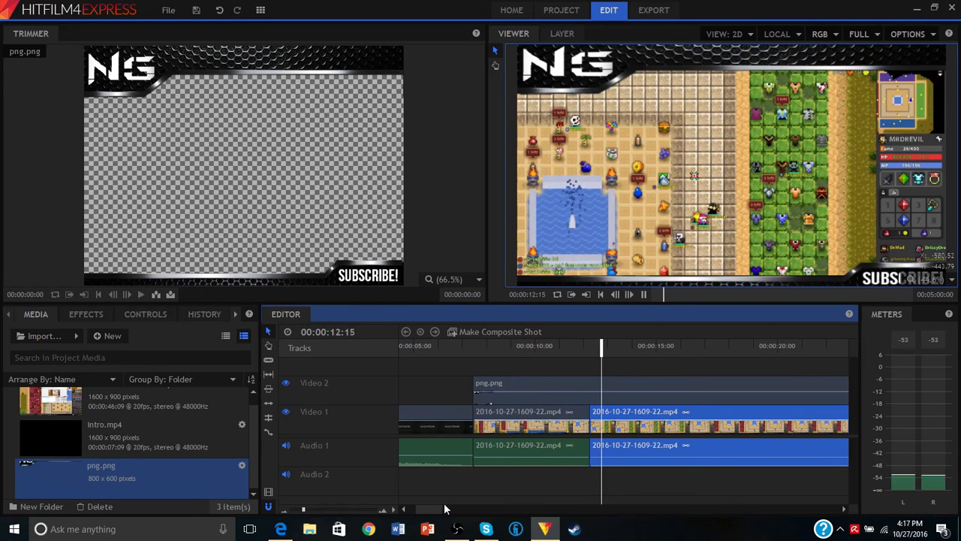
key(space)
drag(429, 511, 405, 510)
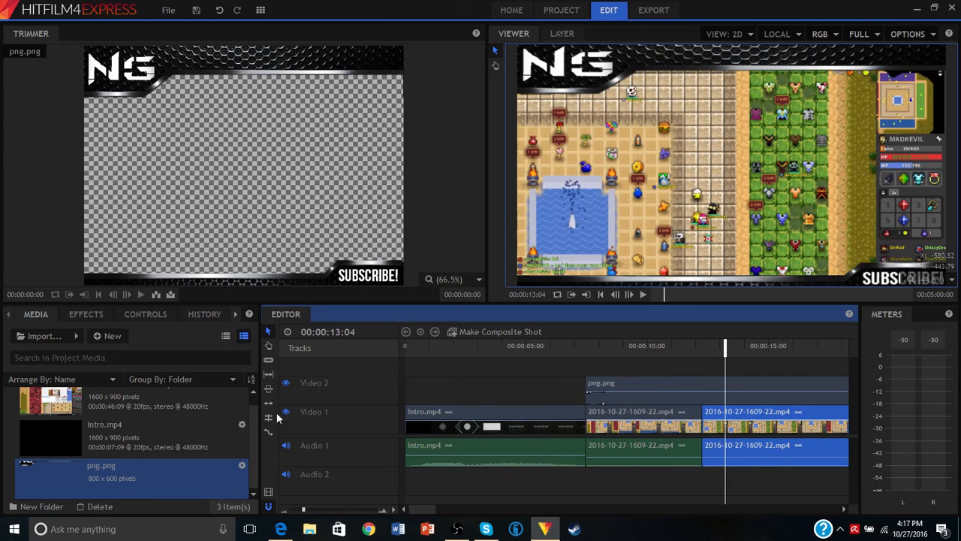
- Import the "[Glitch Hop] - Kick..." MP3 from the Music folder and place it on Audio 2 starting at the first gameplay clip
click(43, 336)
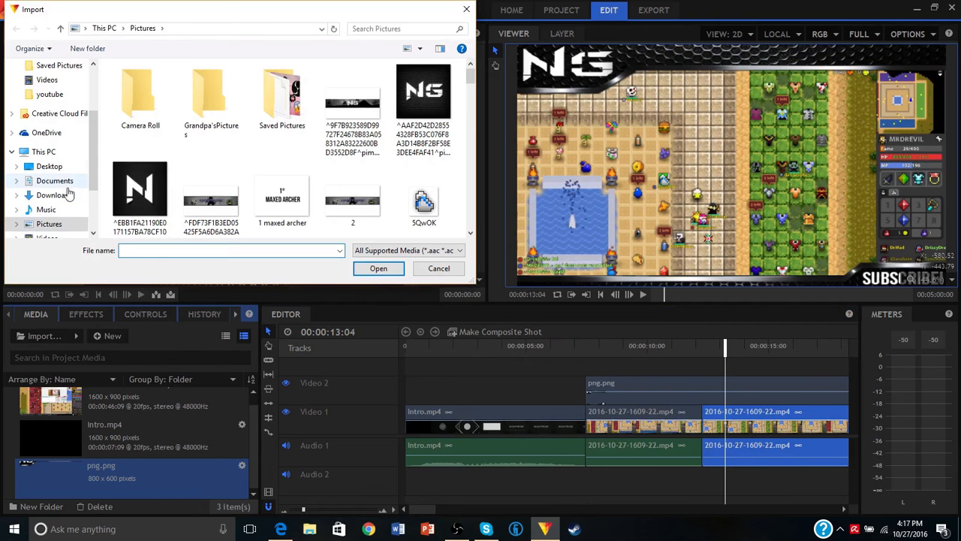
click(45, 193)
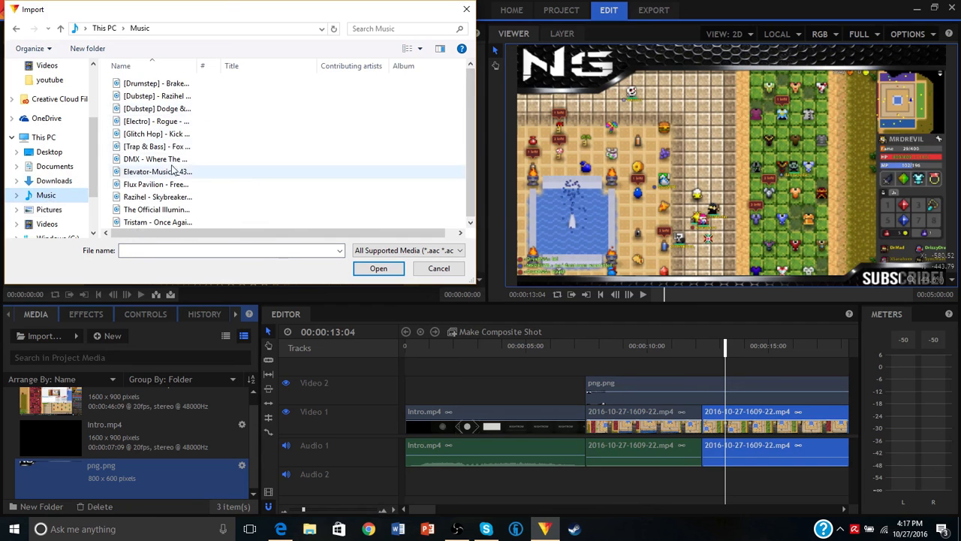
click(174, 135)
click(367, 274)
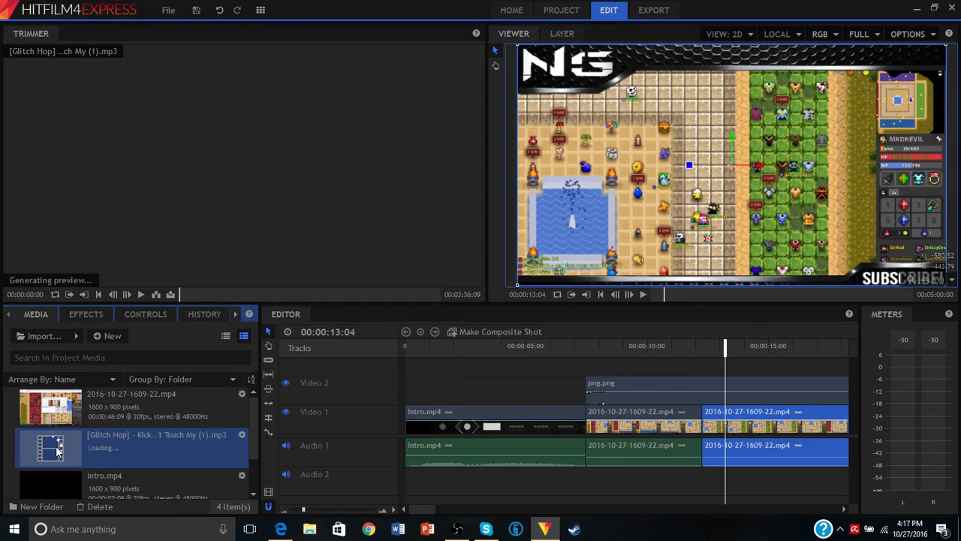
drag(107, 432, 591, 478)
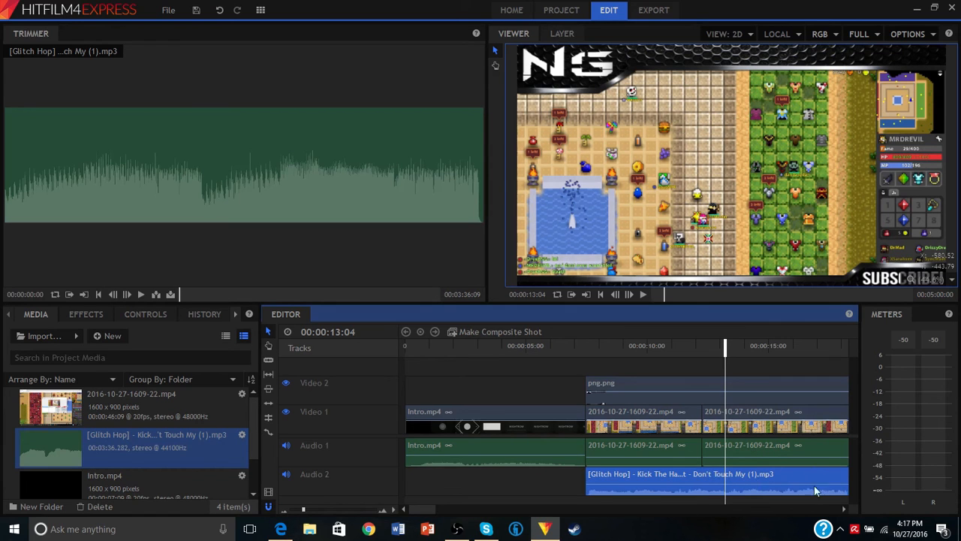
- Delete the Glitch Hop music clip from Audio 2
click(615, 484)
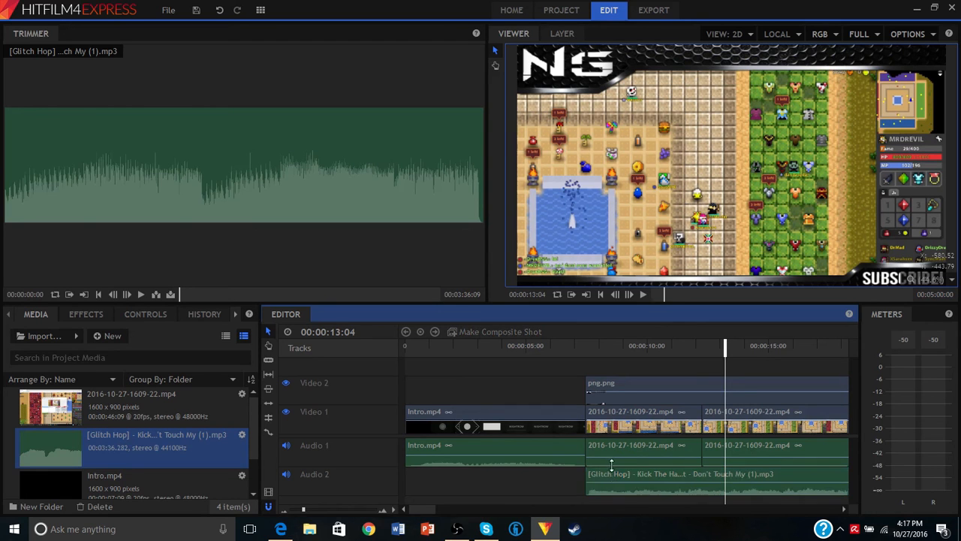
click(610, 476)
key(Delete)
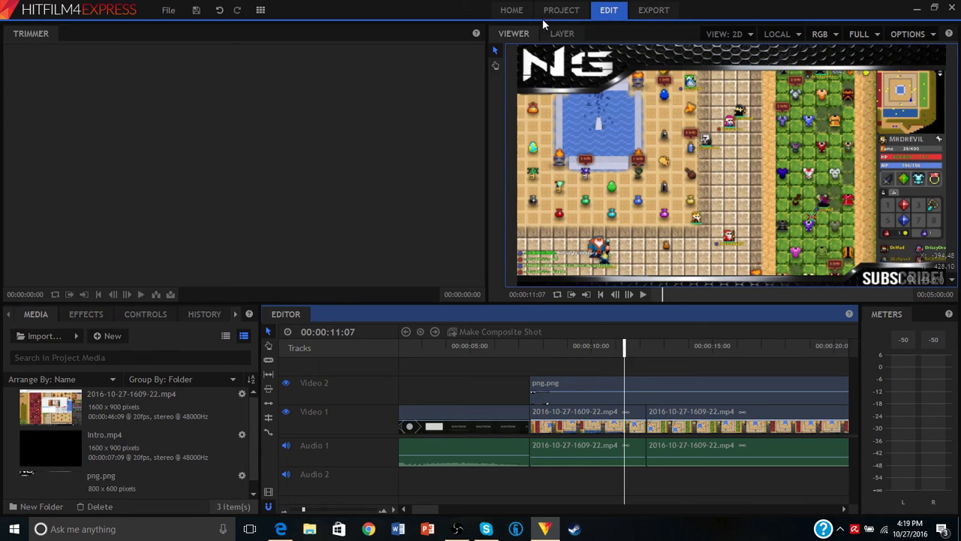
- Open the export settings and choose MP4 as the output format
click(667, 14)
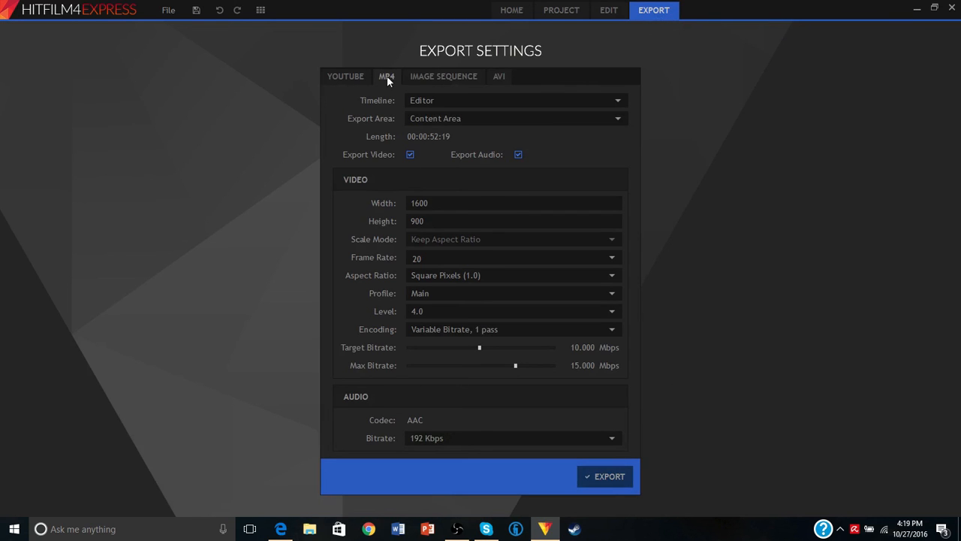
click(358, 77)
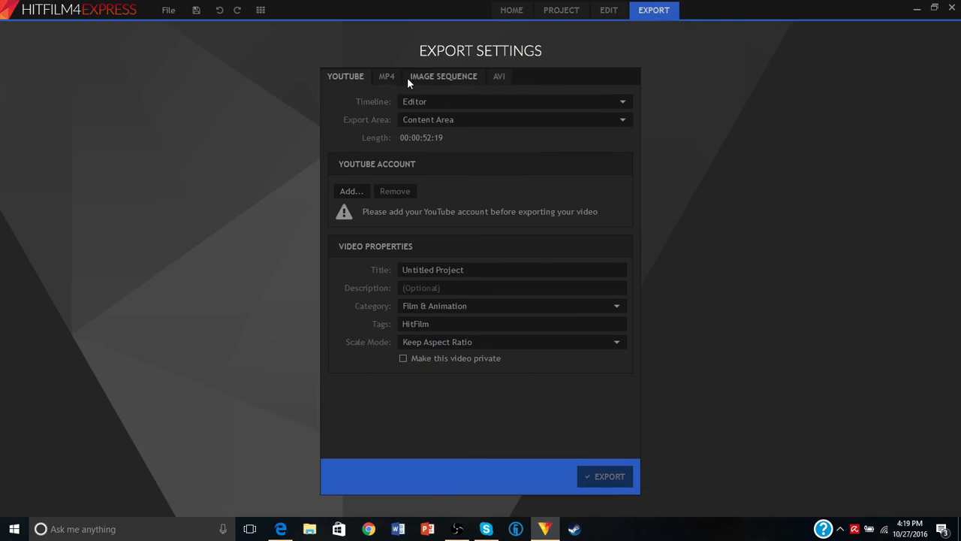
click(386, 75)
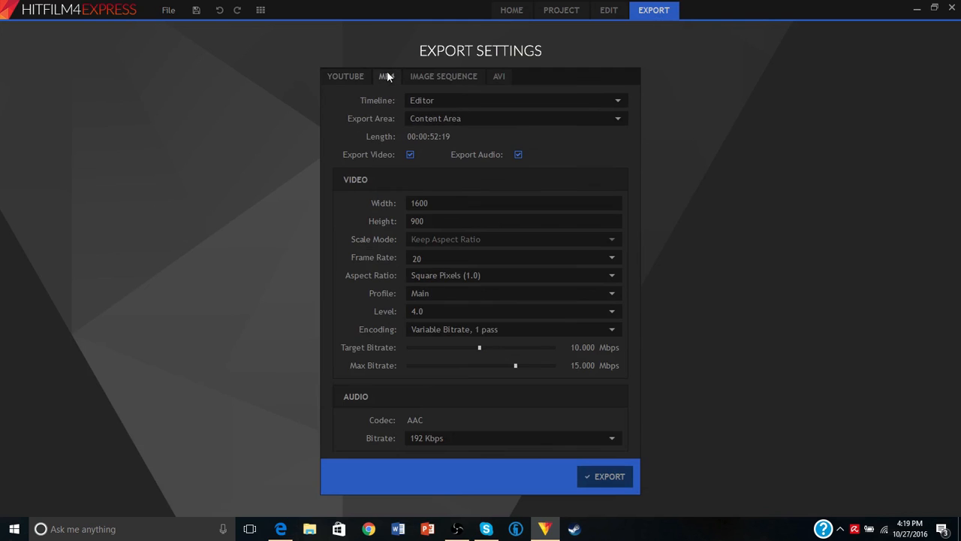
- Export the edited timeline as an MP4 file named "new video" in the youtube folder under Videos
click(610, 479)
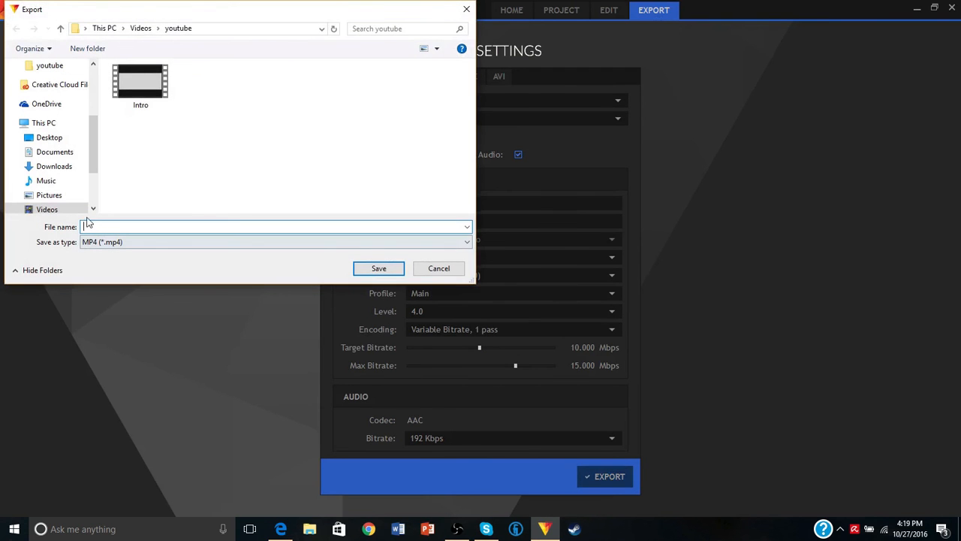
scroll(92, 135, down, 2)
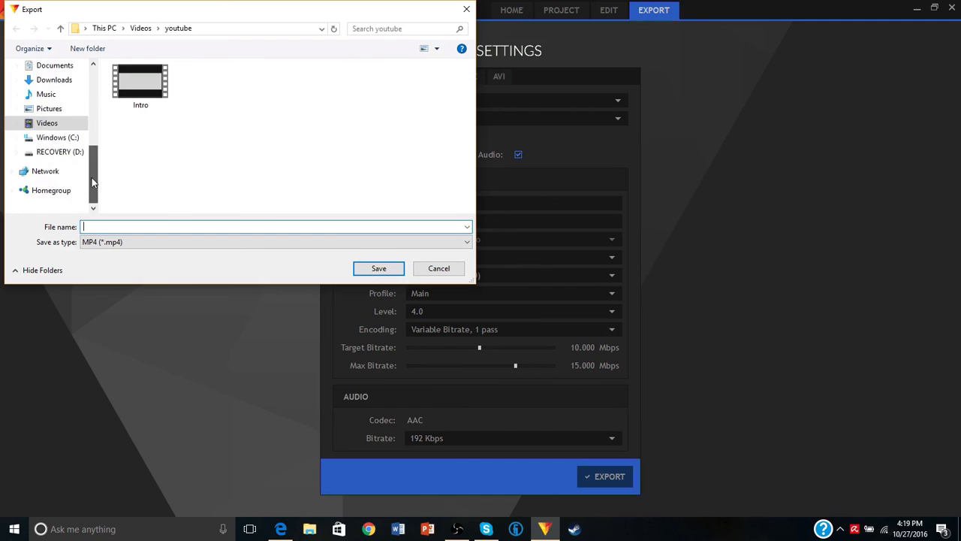
scroll(91, 135, up, 4)
click(141, 243)
click(141, 252)
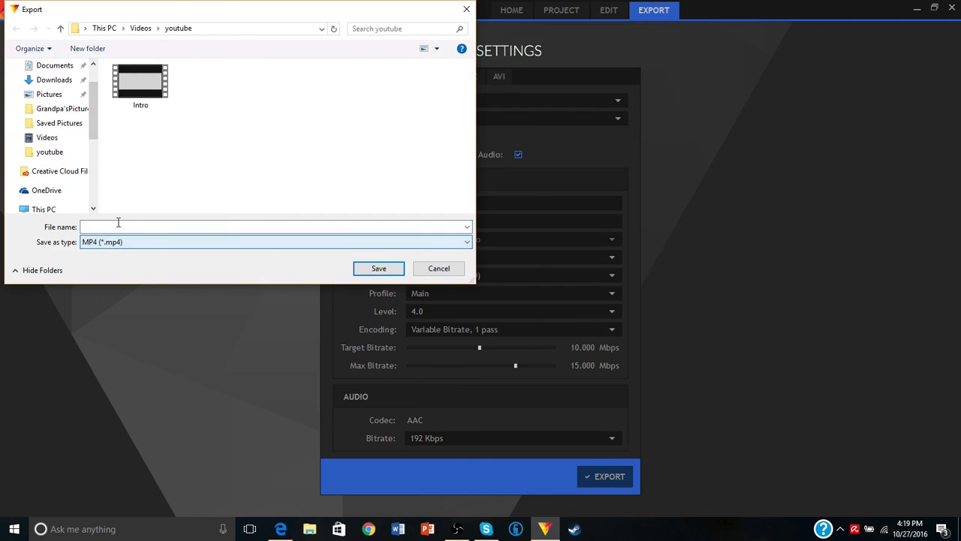
scroll(63, 128, down, 2)
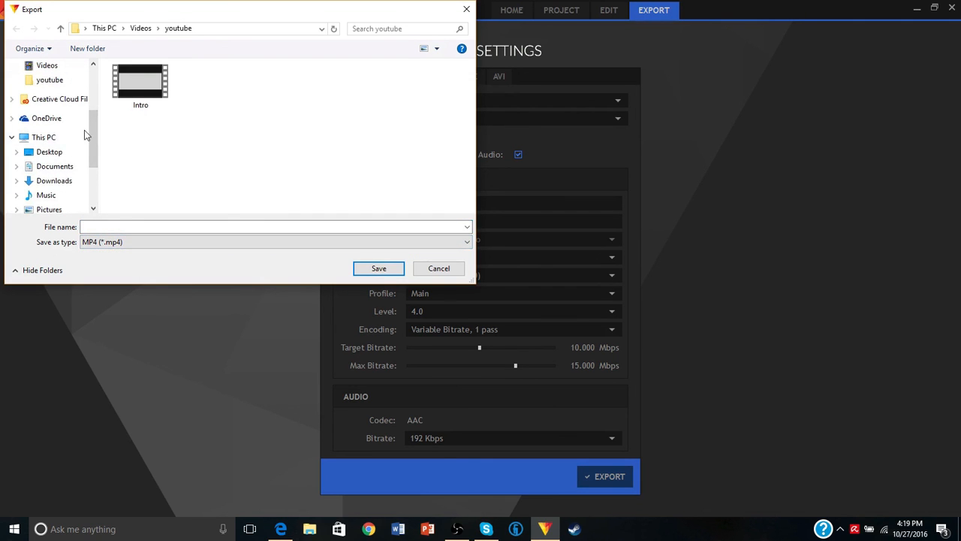
scroll(84, 128, up, 2)
scroll(84, 113, down, 3)
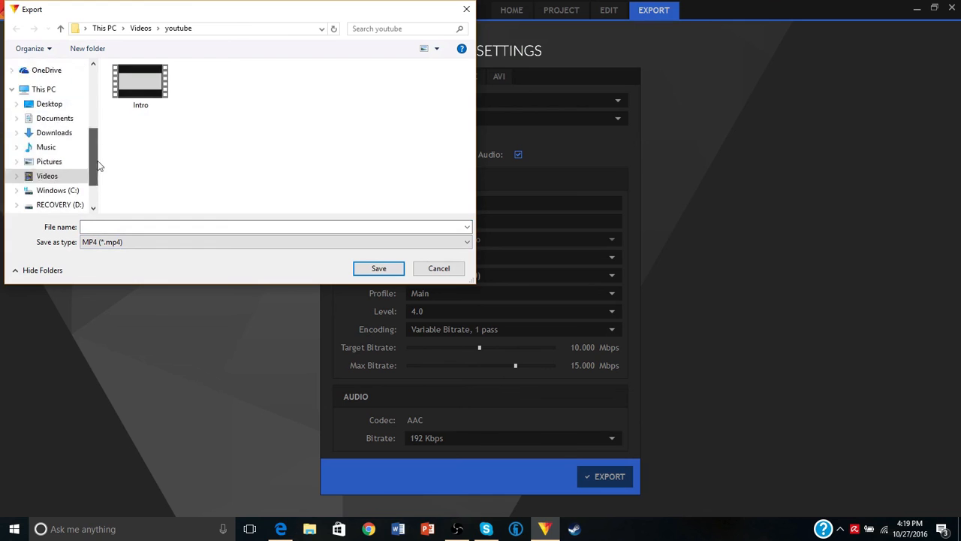
click(148, 226)
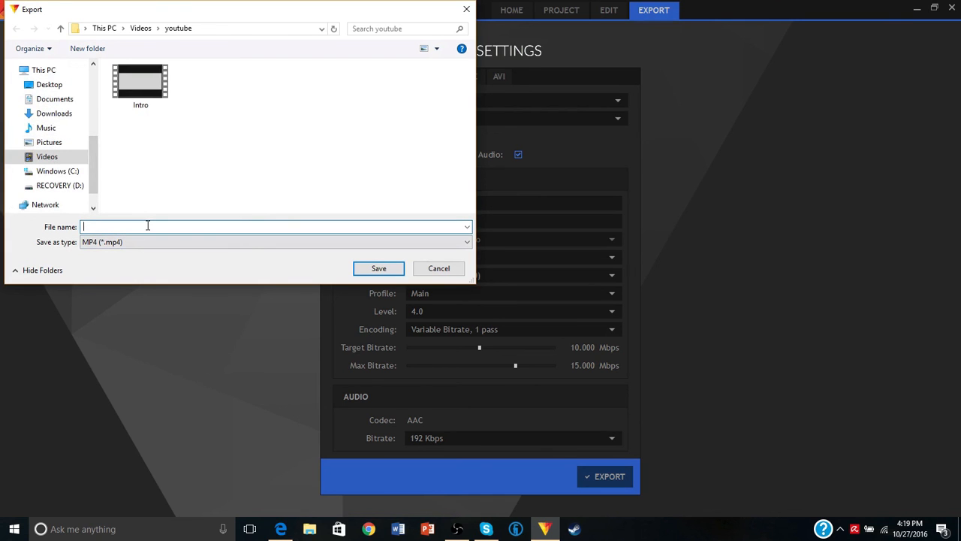
text(new video)
click(399, 271)
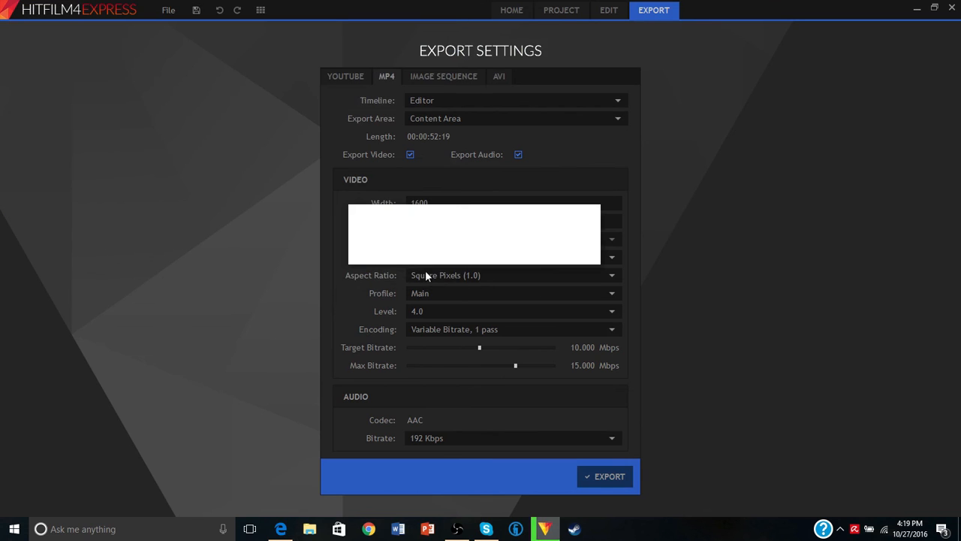